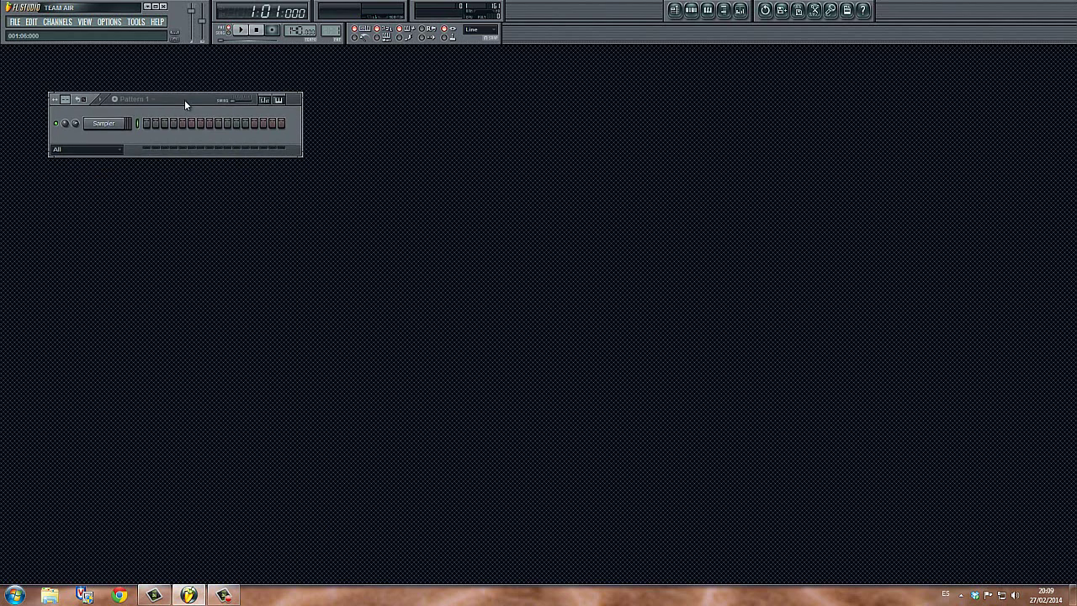
- Reposition the channel rack and replace the Sampler channel with the Drumaxx plugin
drag(185, 101, 196, 99)
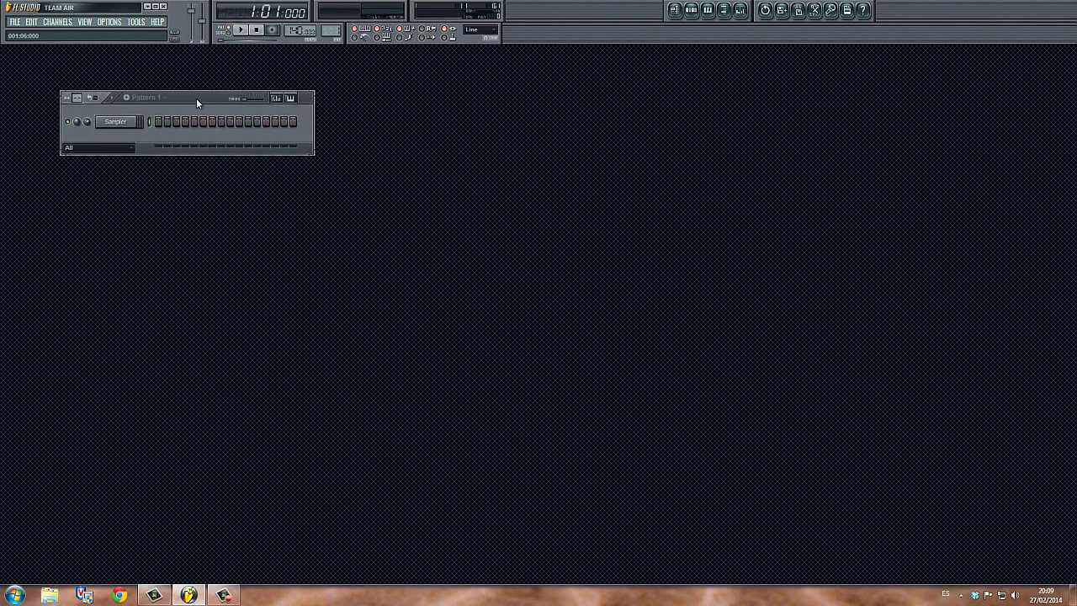
drag(197, 100, 209, 100)
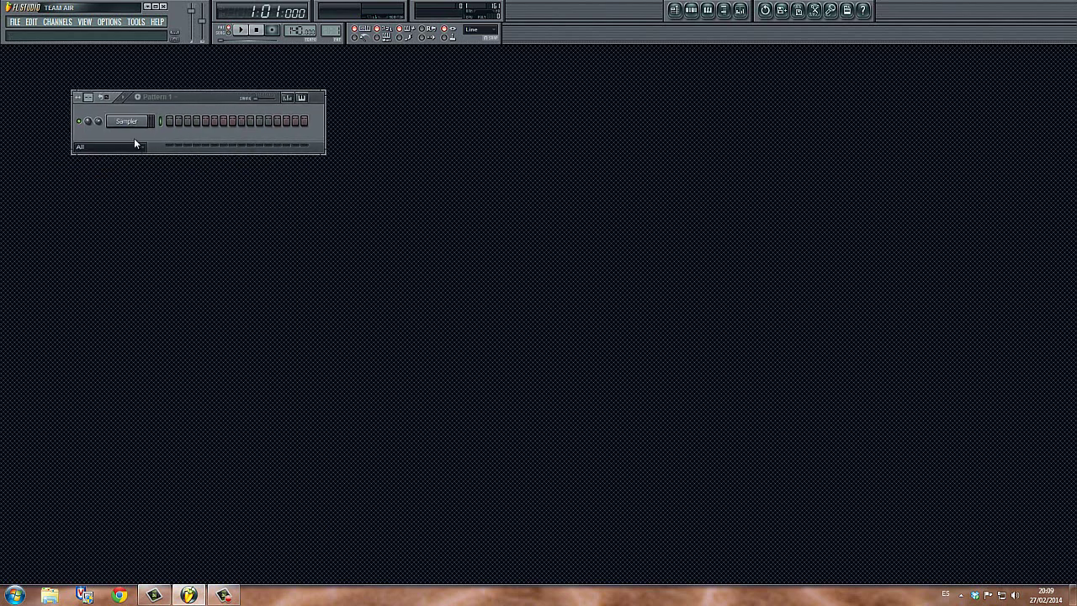
right_click(131, 124)
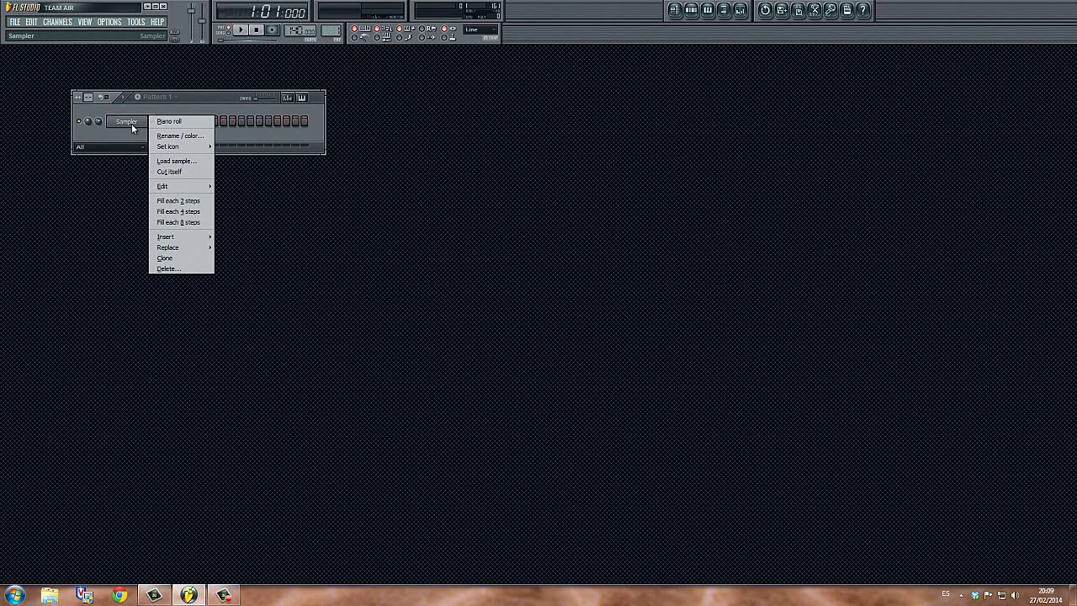
mouse_move(160, 248)
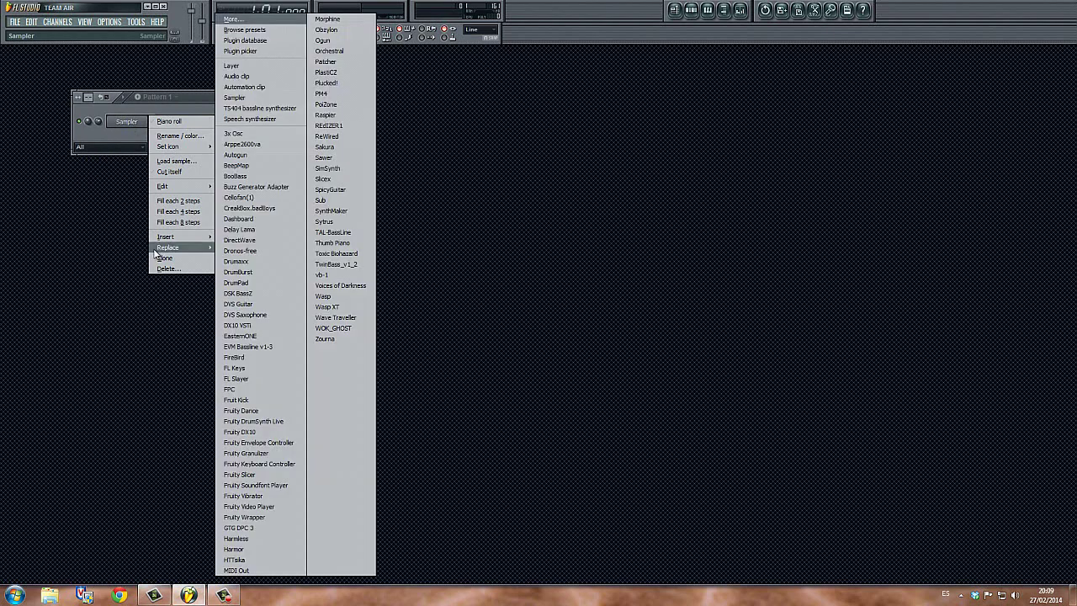
click(235, 260)
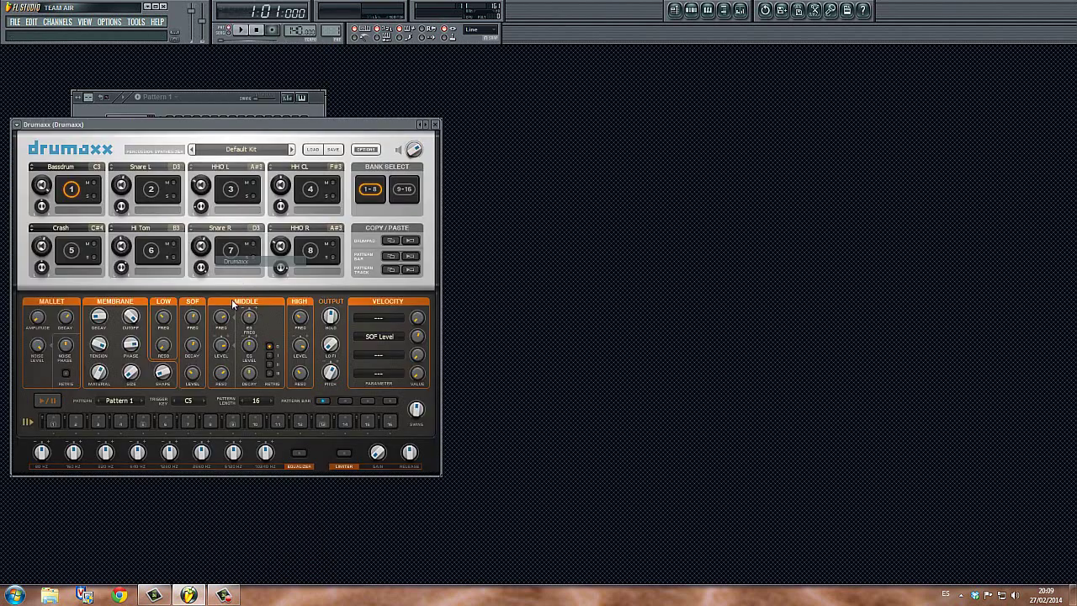
- Arrange the Drumaxx window beside the channel rack so that the two do not overlap
drag(291, 126, 621, 139)
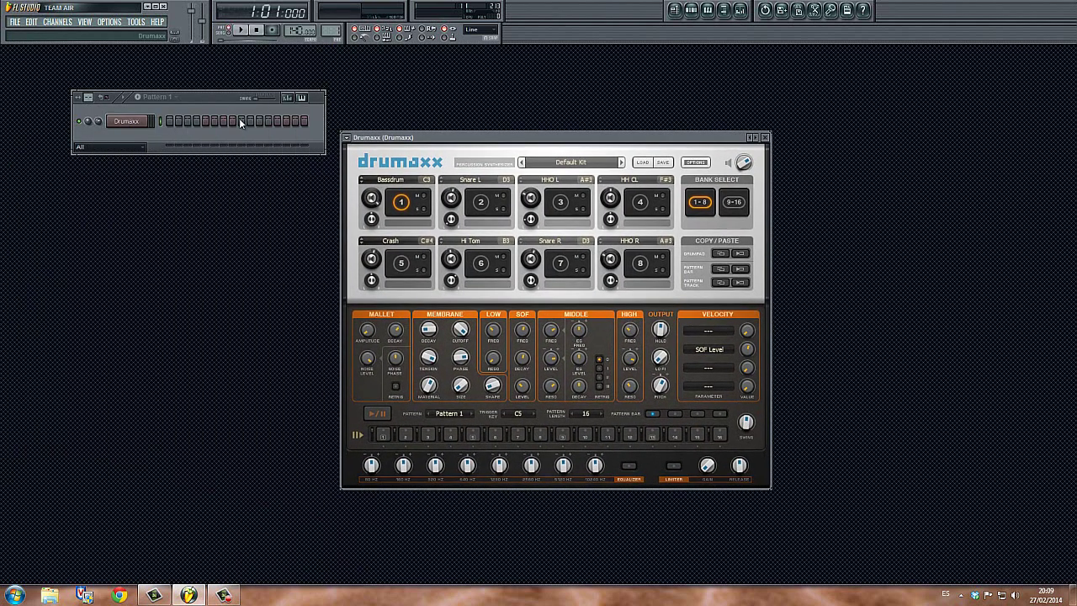
drag(195, 100, 174, 92)
drag(431, 132, 422, 99)
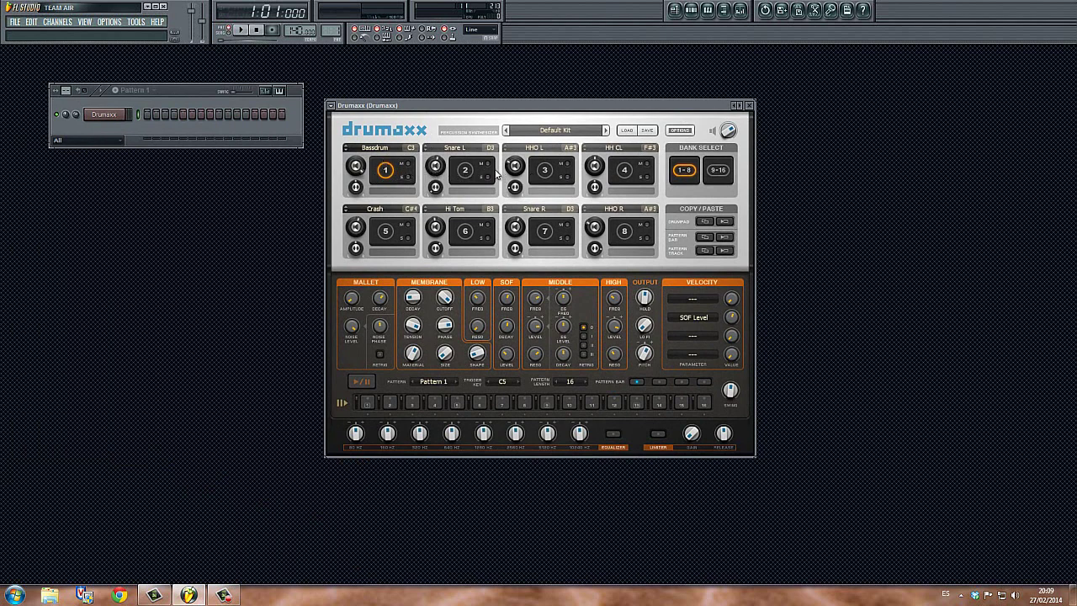
- Audition the default kit's Bassdrum, Snare L and Snare R pads in Drumaxx
click(384, 172)
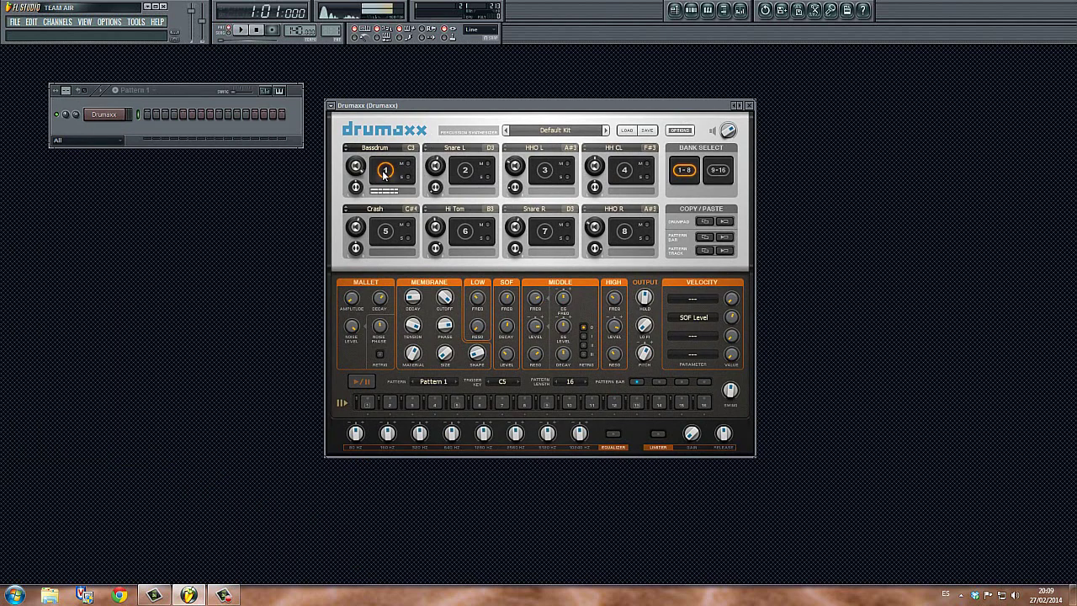
click(465, 171)
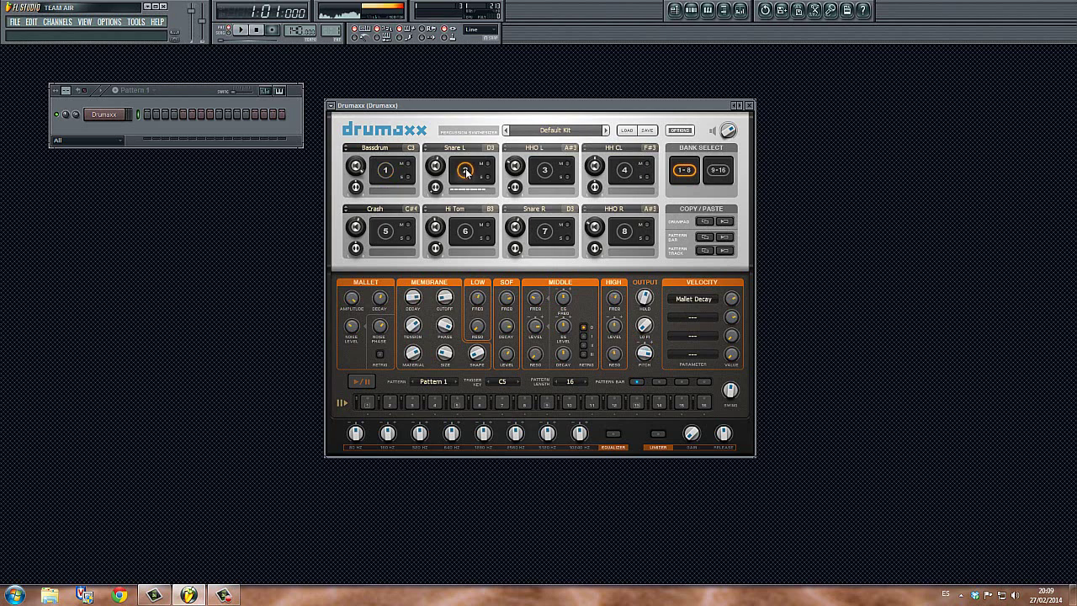
click(544, 232)
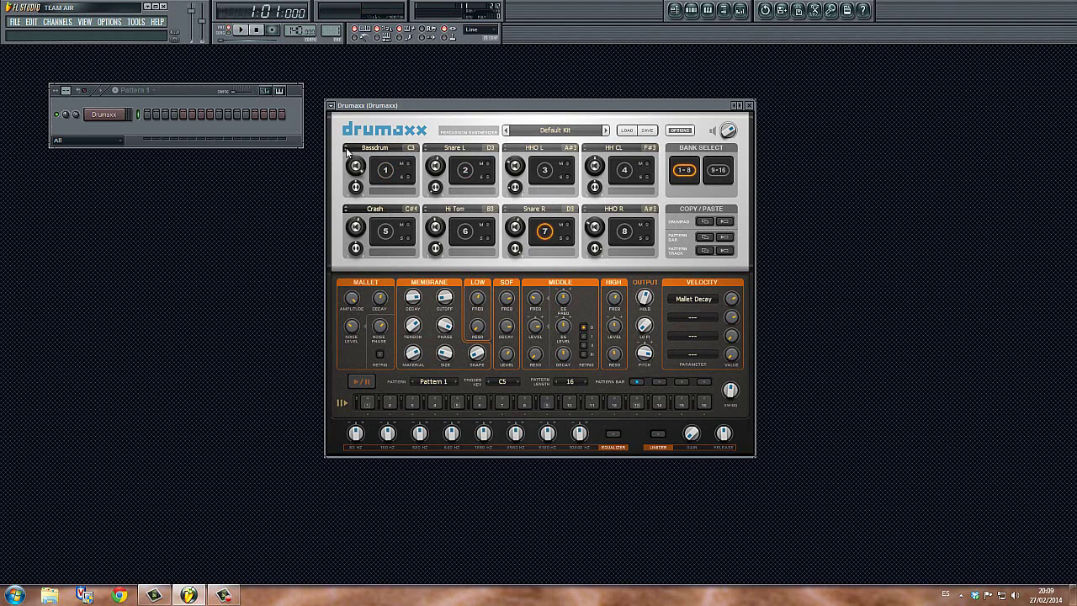
- Load the Acoustic Kick 02 patch from the Kicks folder into drum pad 1 and audition it
click(346, 147)
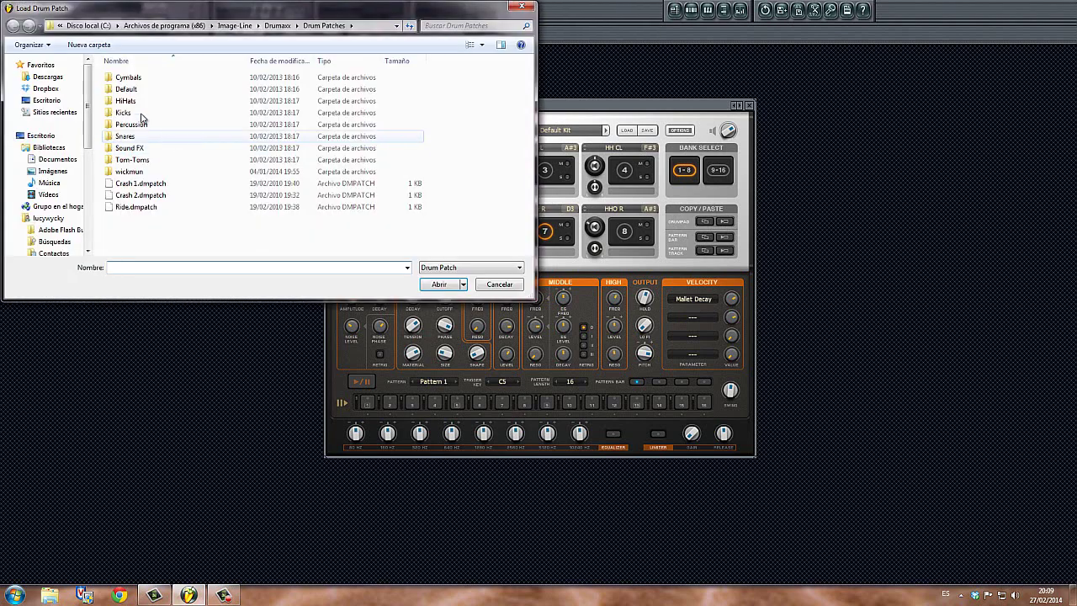
double_click(131, 114)
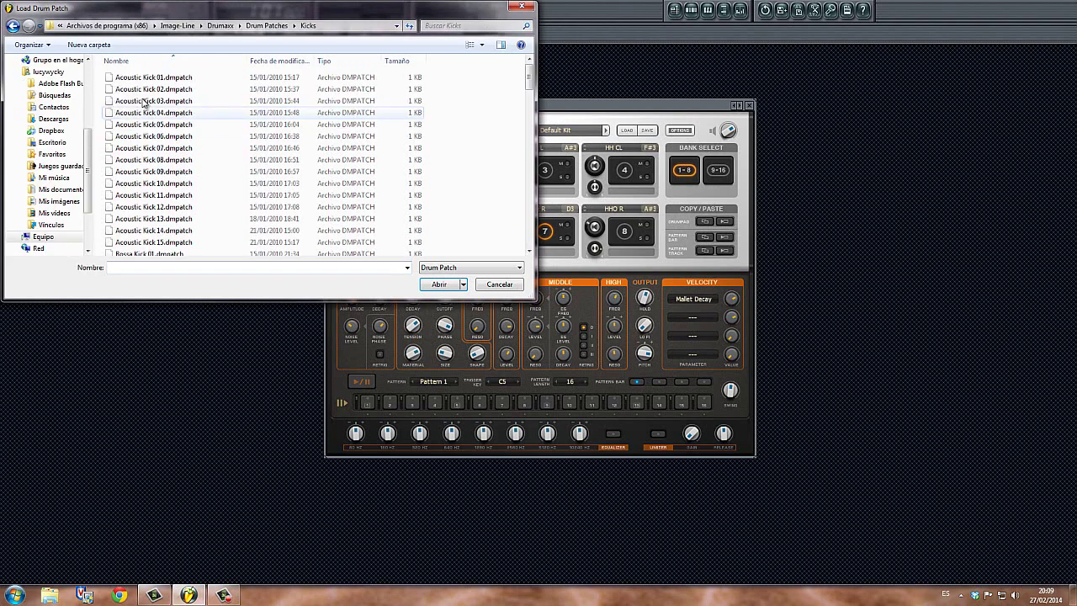
click(149, 89)
key(Return)
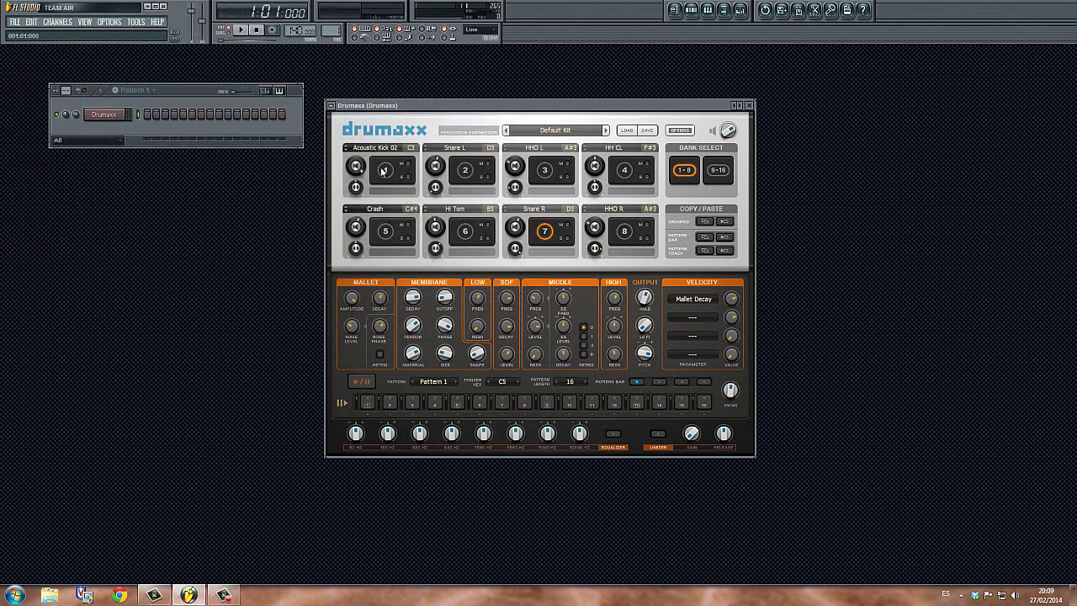
click(383, 170)
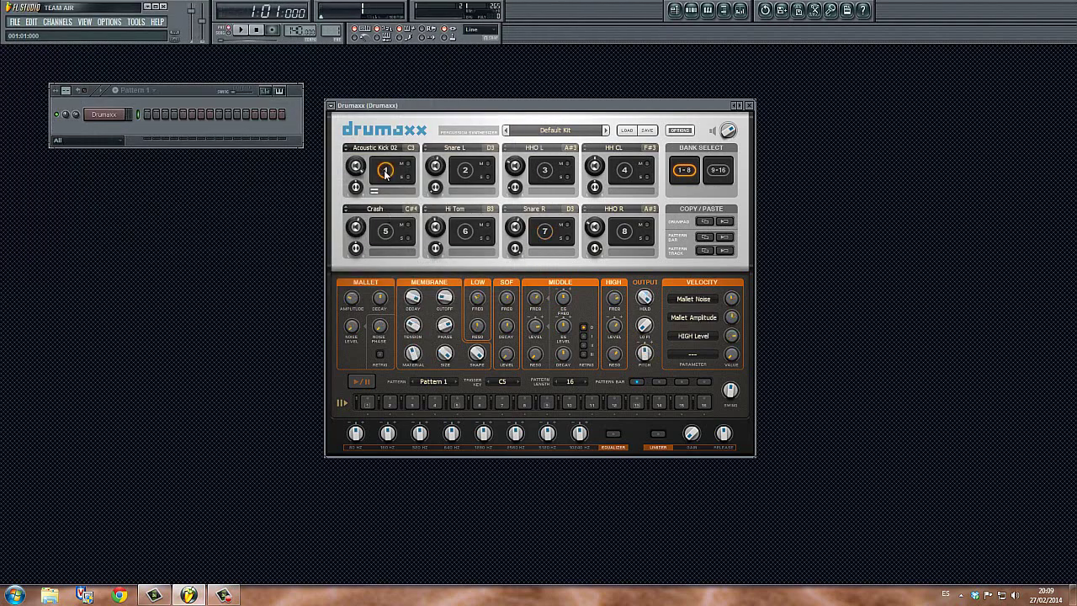
- Advance pad 1's patch through Acoustic Kick 03 to Acoustic Kick 04 and audition the kick
click(346, 149)
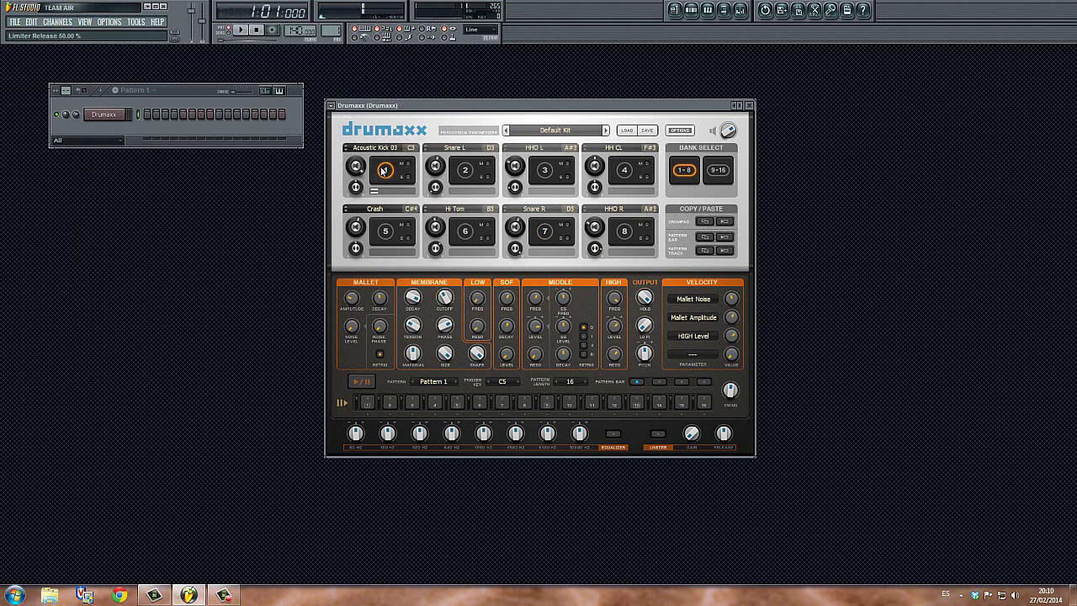
click(345, 149)
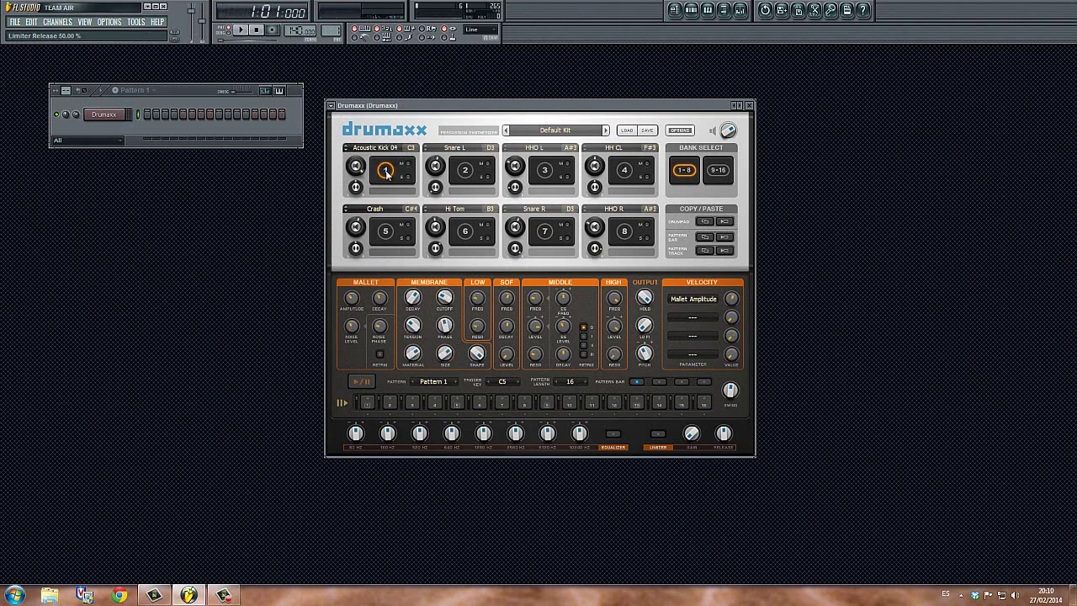
click(384, 171)
click(384, 171)
click(385, 171)
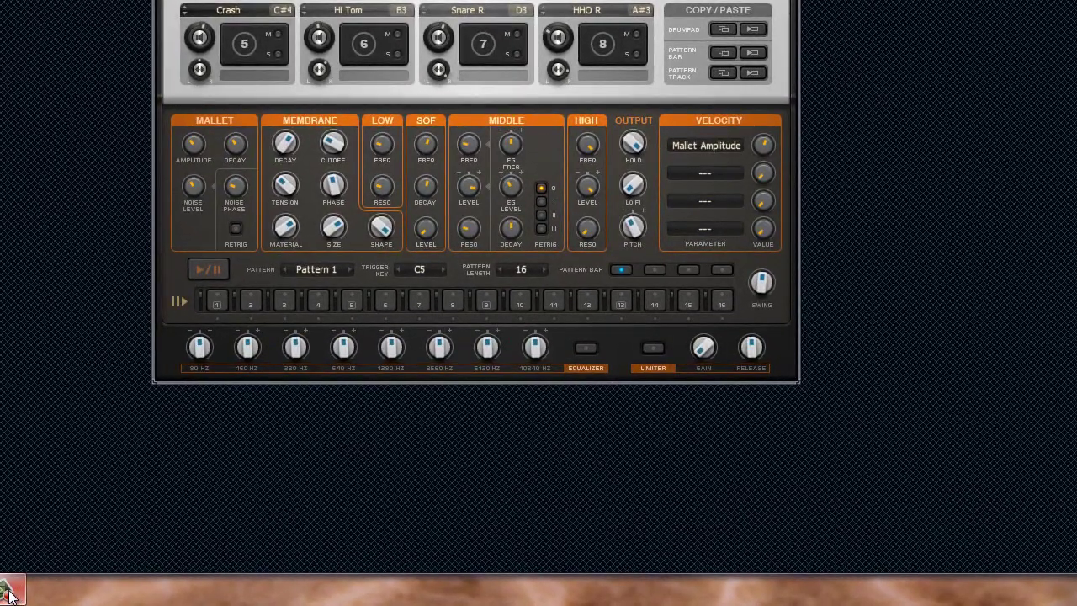
click(9, 594)
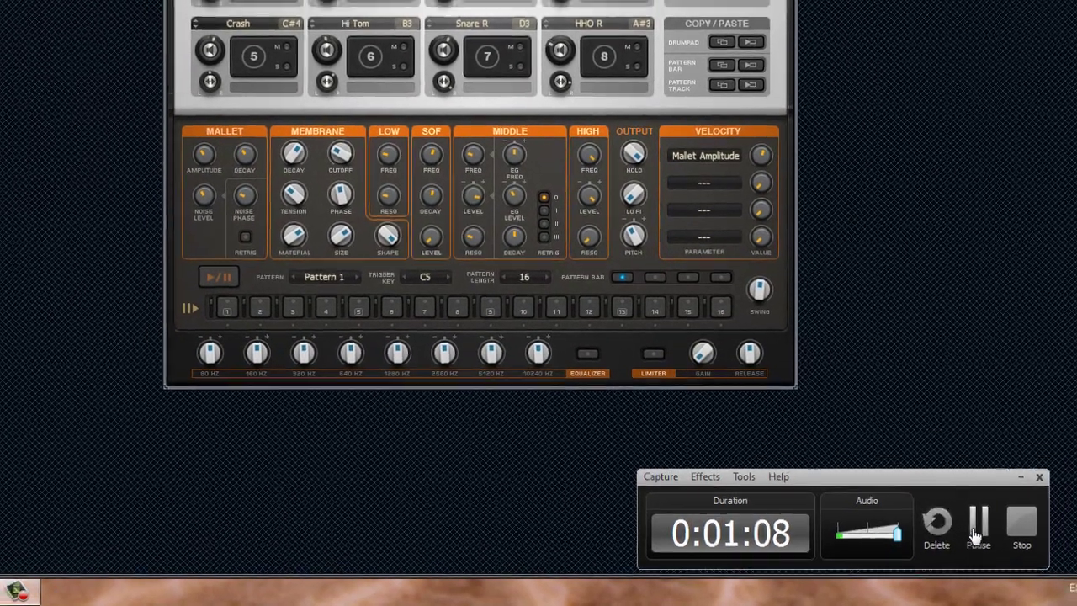
click(983, 531)
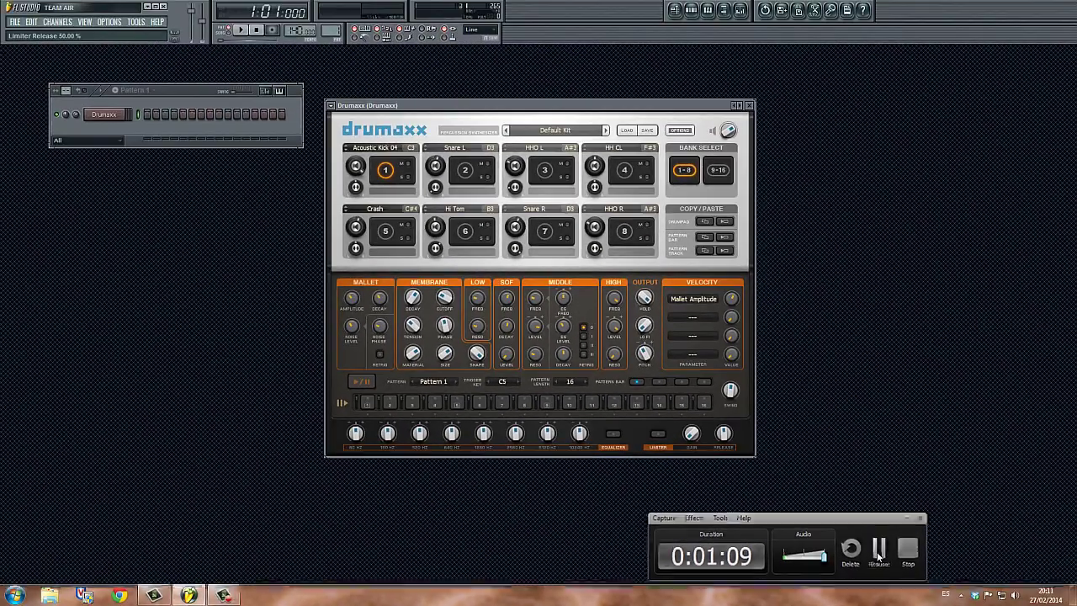
click(878, 552)
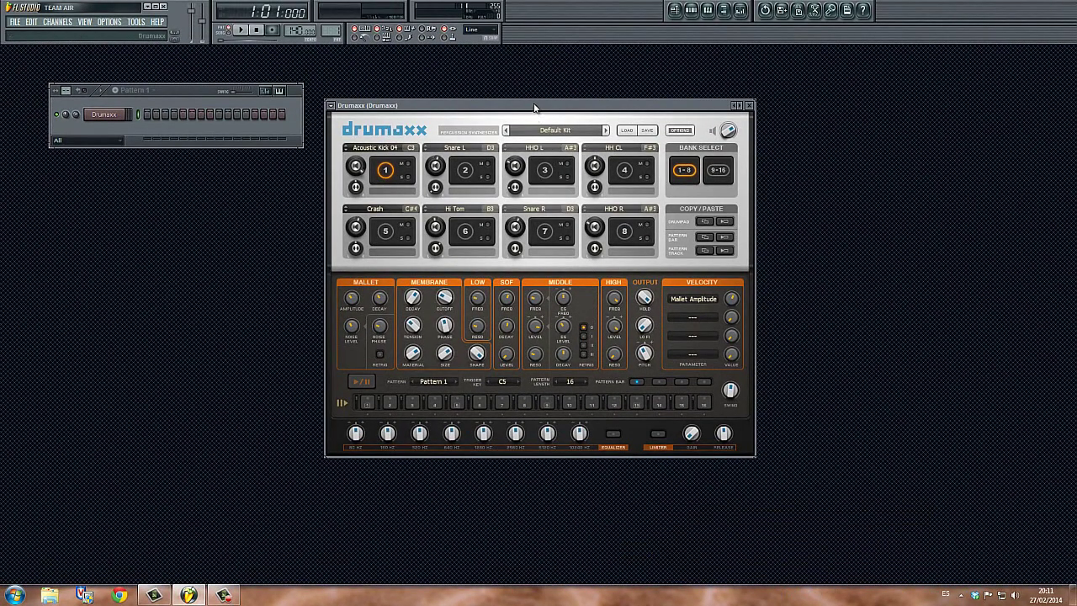
- Program pad 1's kick on steps 1, 5, 9 and 15 of Pattern 1 and play the pattern
drag(536, 112, 535, 101)
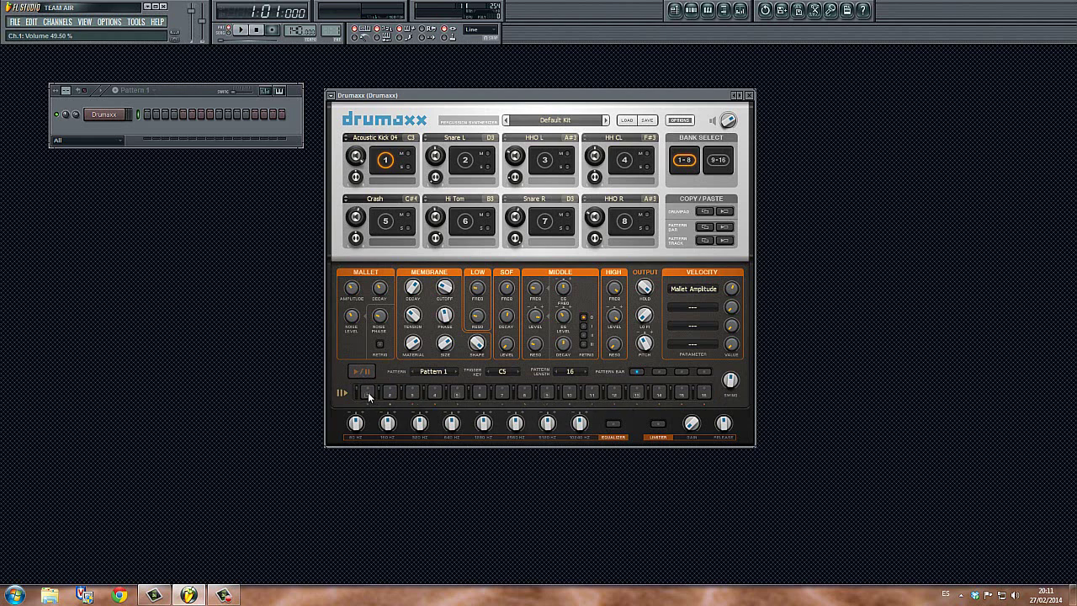
click(456, 392)
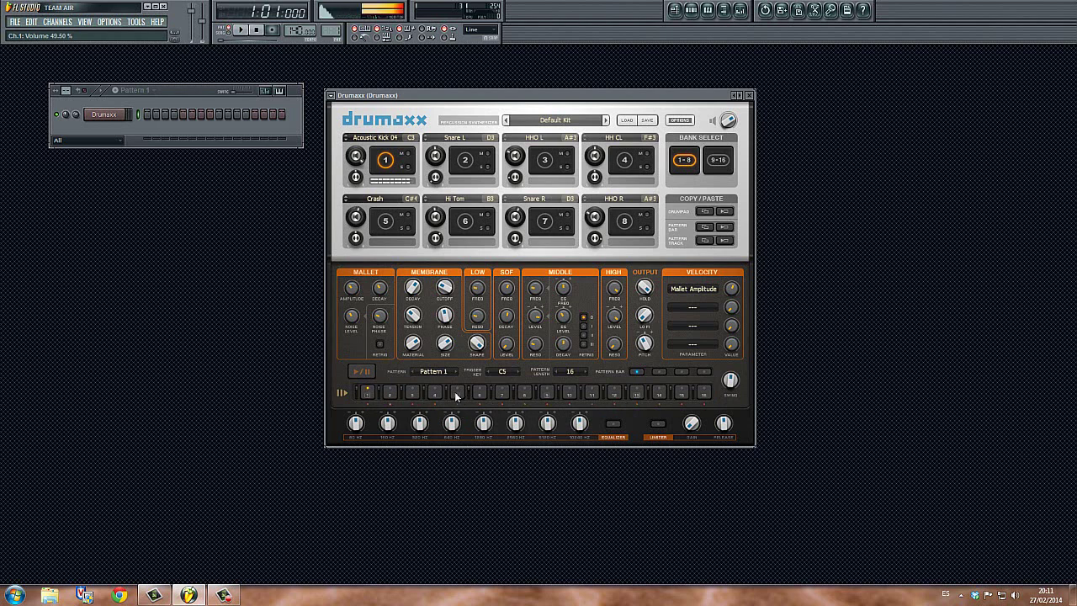
click(548, 392)
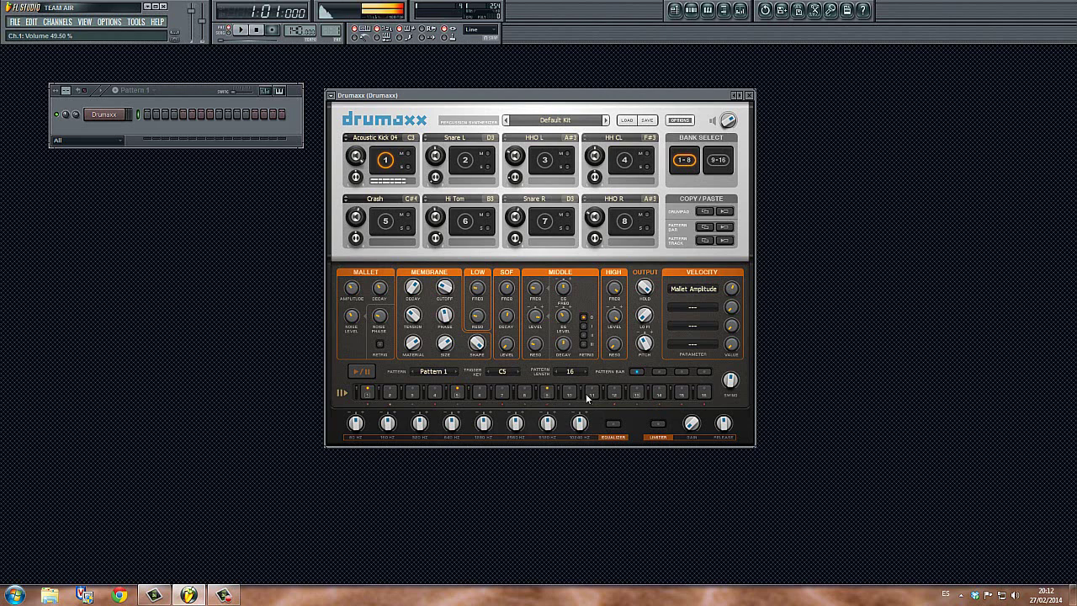
click(681, 392)
click(366, 371)
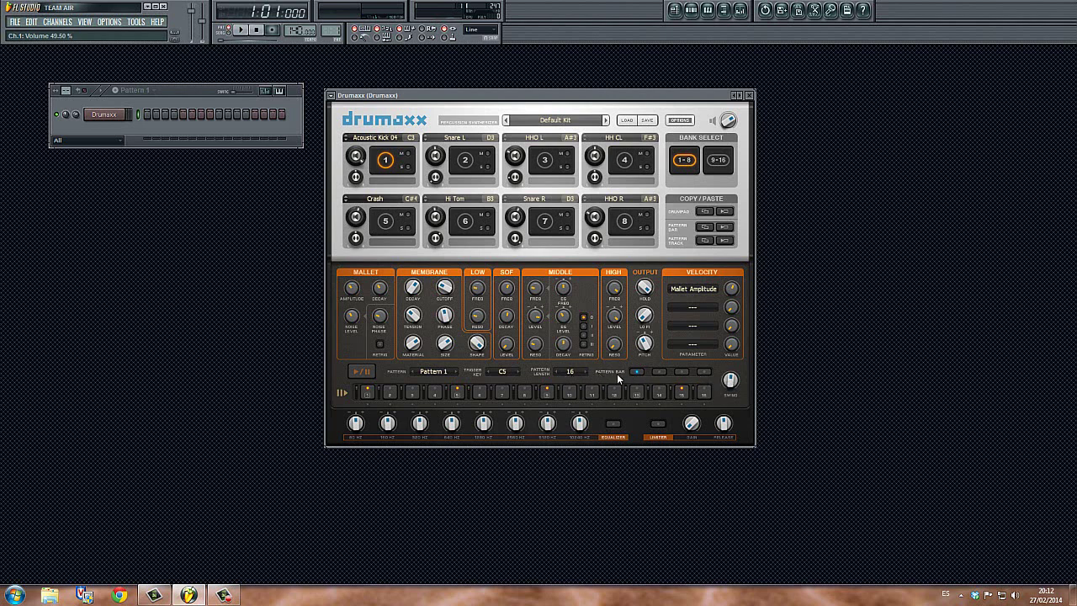
click(362, 372)
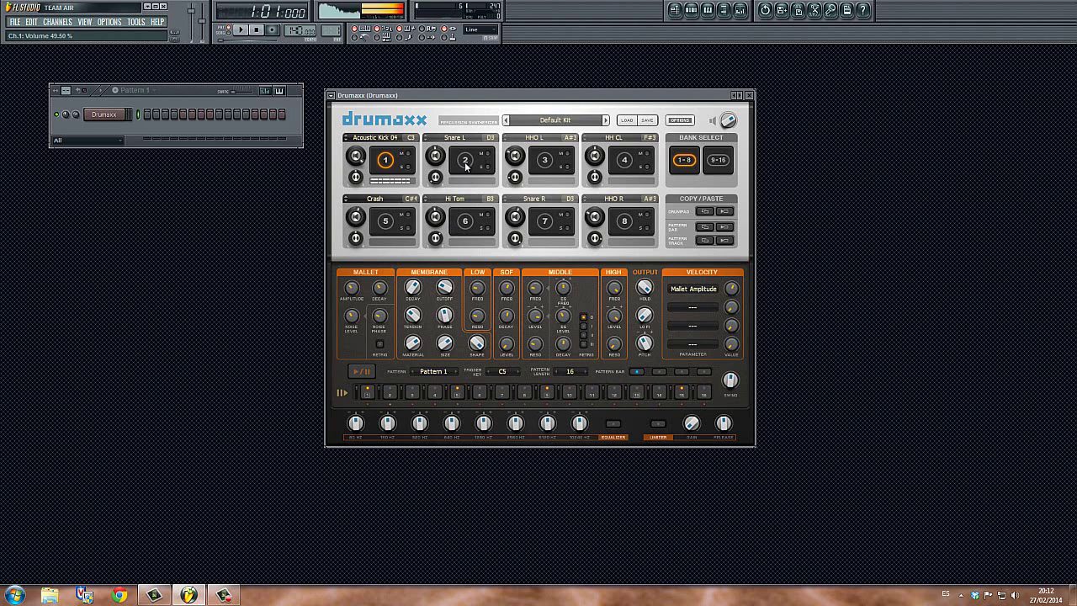
- Set Drumaxx's master level to 42.5%, and give pad 2's snare a volume of 65.5% and a panning of -4%
drag(728, 122, 729, 158)
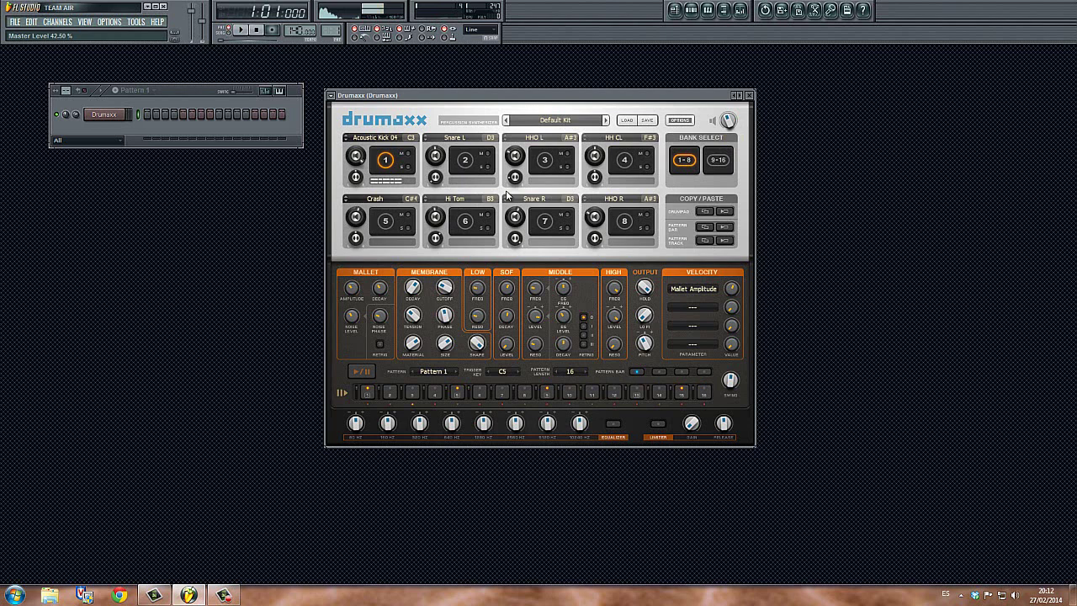
click(465, 167)
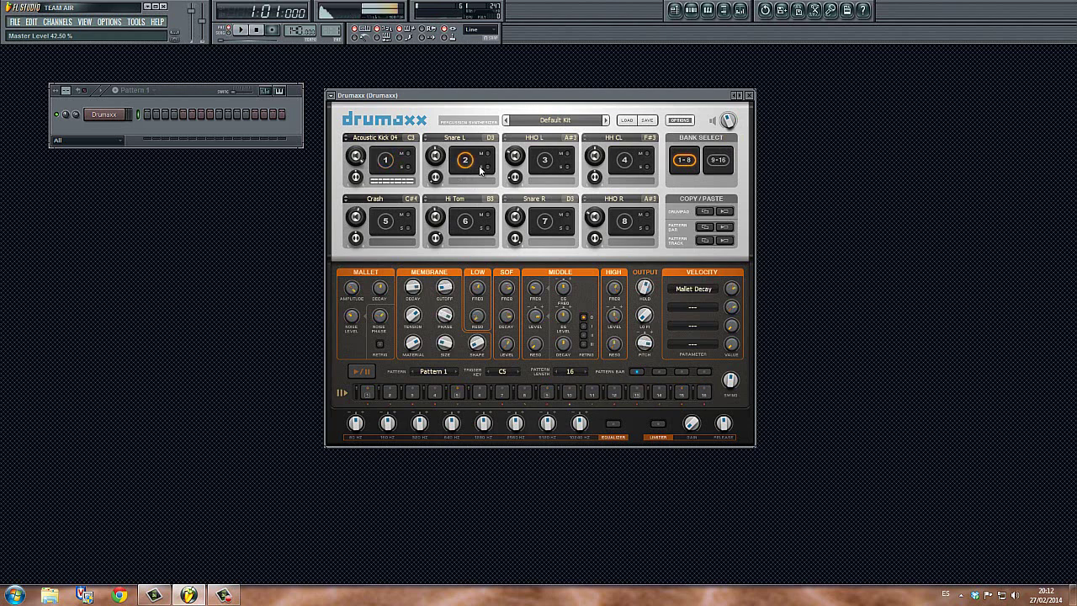
drag(437, 156, 437, 126)
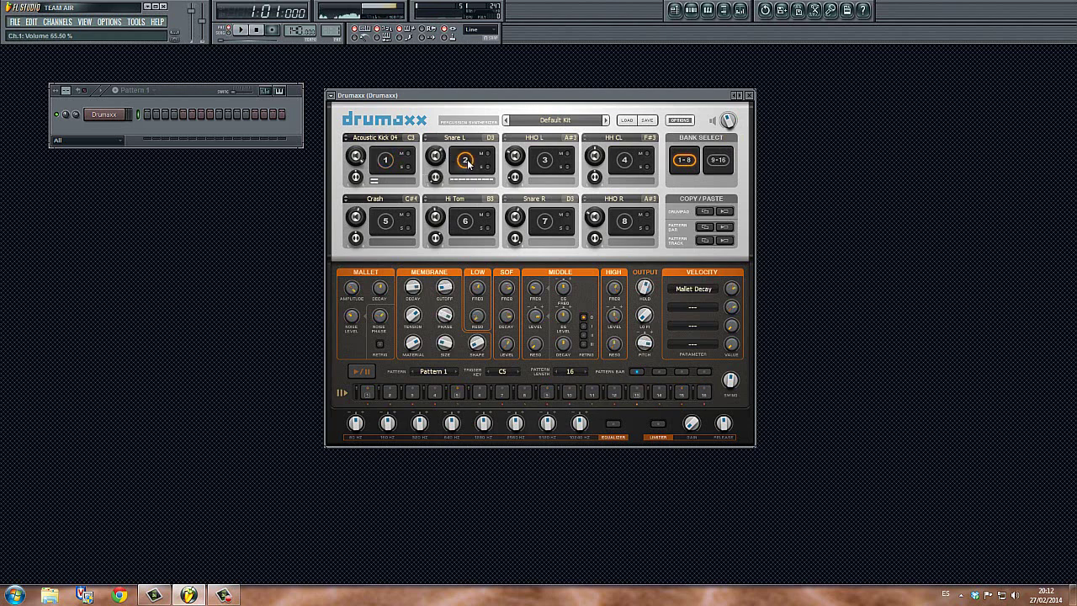
drag(436, 178, 437, 130)
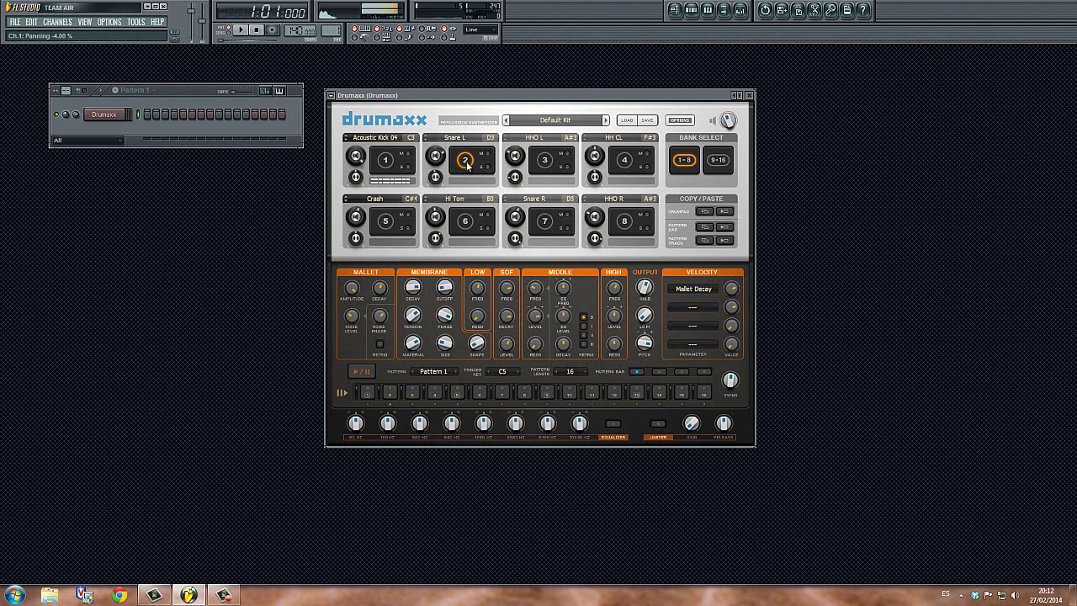
- Program pad 2's snare on steps 3, 7, 14 and 15 of Pattern 1
click(413, 393)
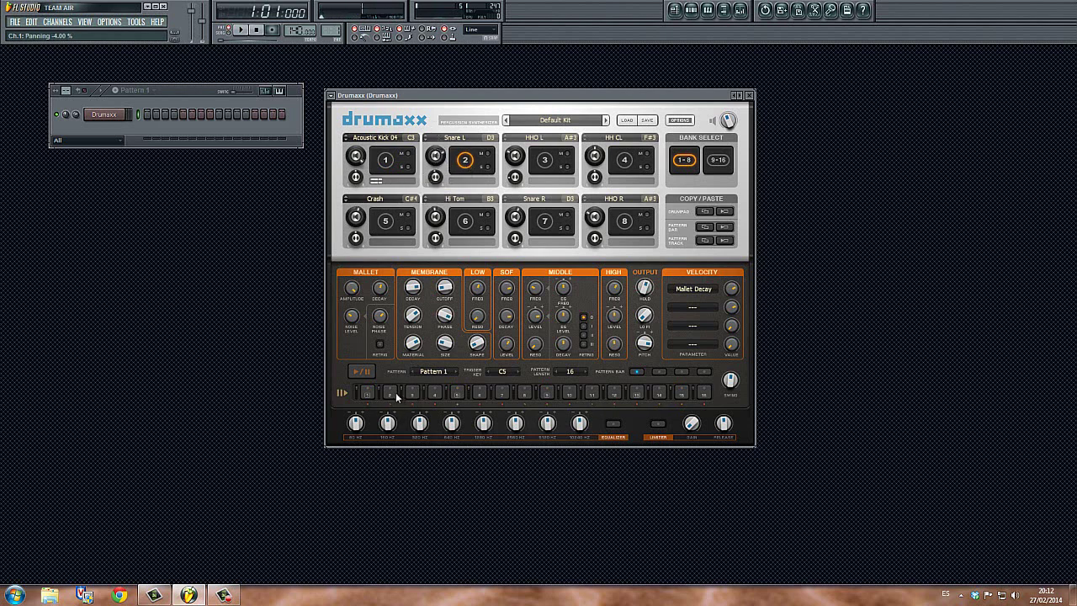
click(502, 393)
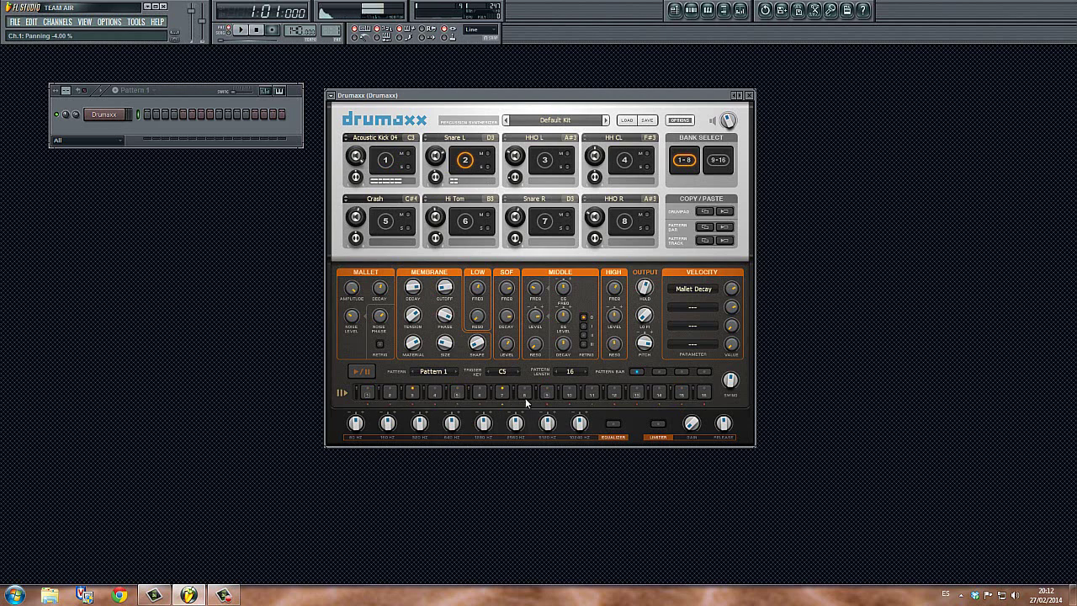
click(591, 393)
click(596, 392)
click(659, 395)
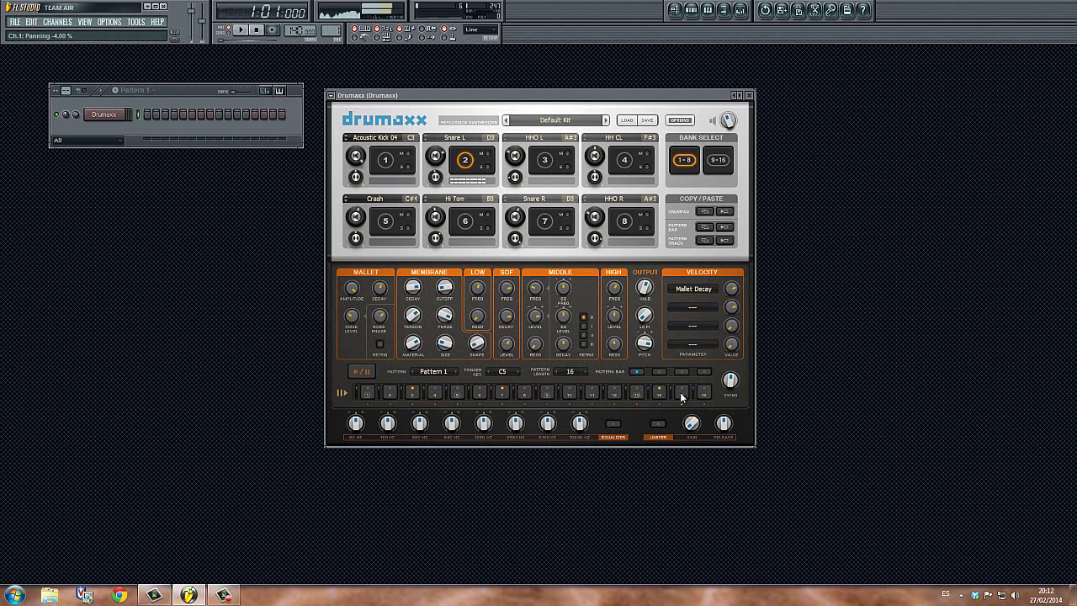
click(681, 392)
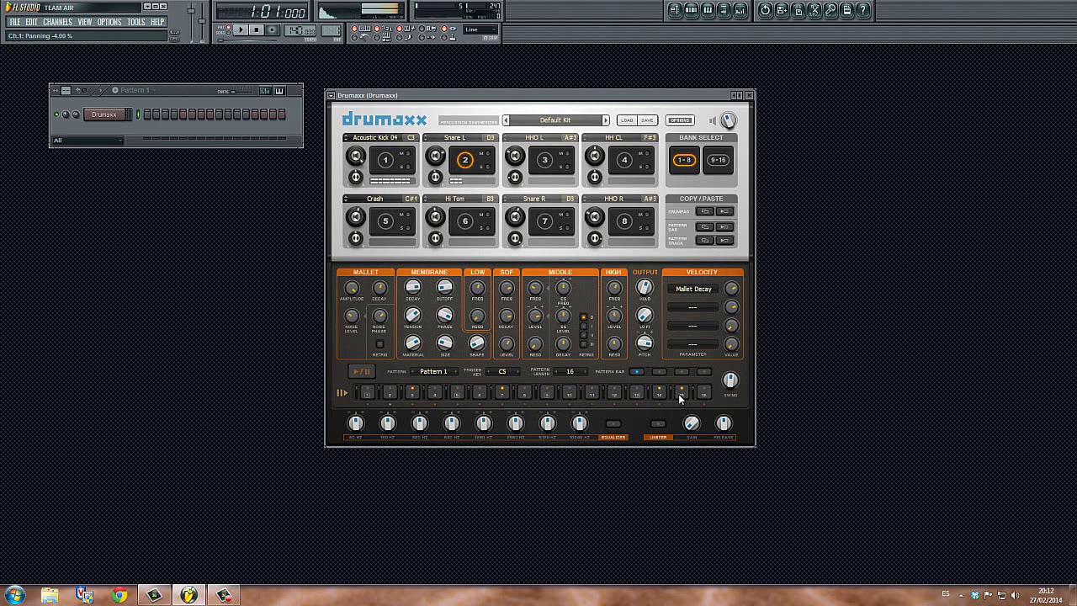
click(494, 395)
- Program pad 4's closed hi-hat on steps 1, 3, 5, 7, 9, 11, 13, 15 and 16 of Pattern 1
click(625, 165)
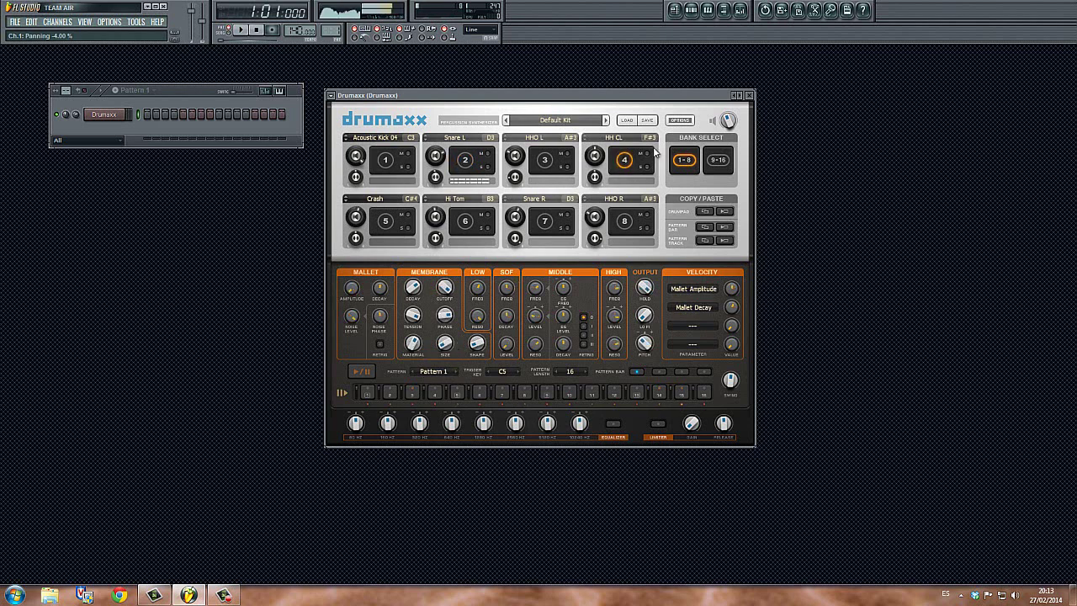
click(370, 394)
click(413, 393)
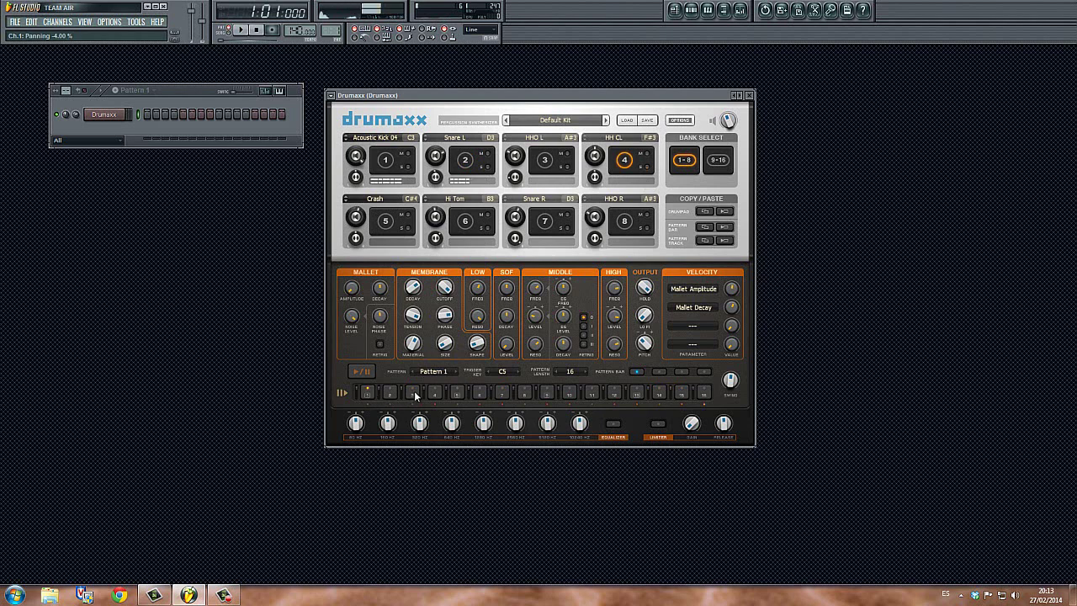
click(458, 393)
click(504, 395)
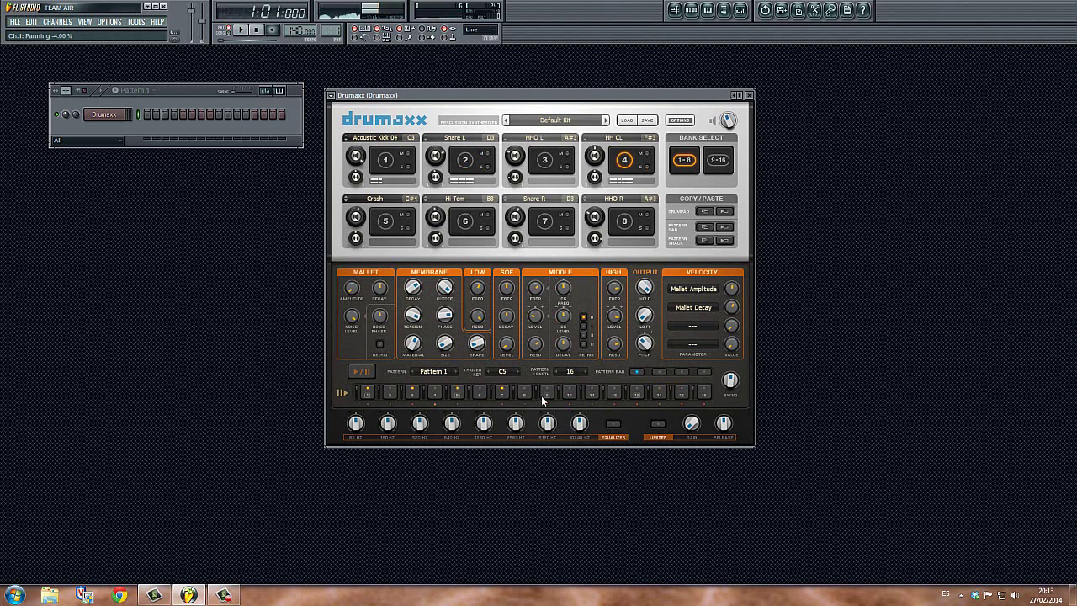
click(547, 395)
click(592, 395)
click(637, 396)
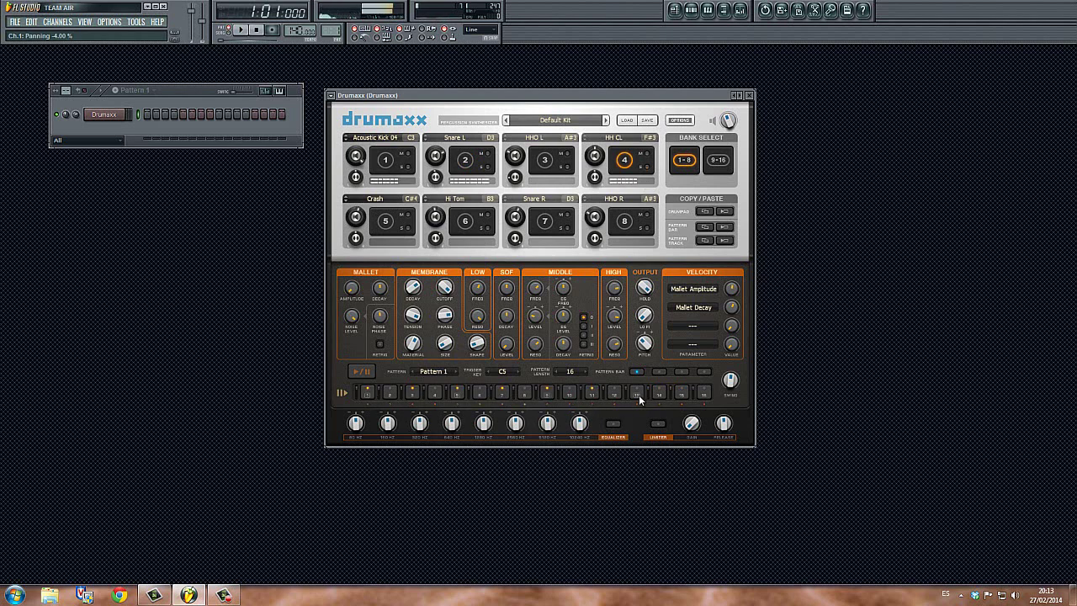
click(678, 392)
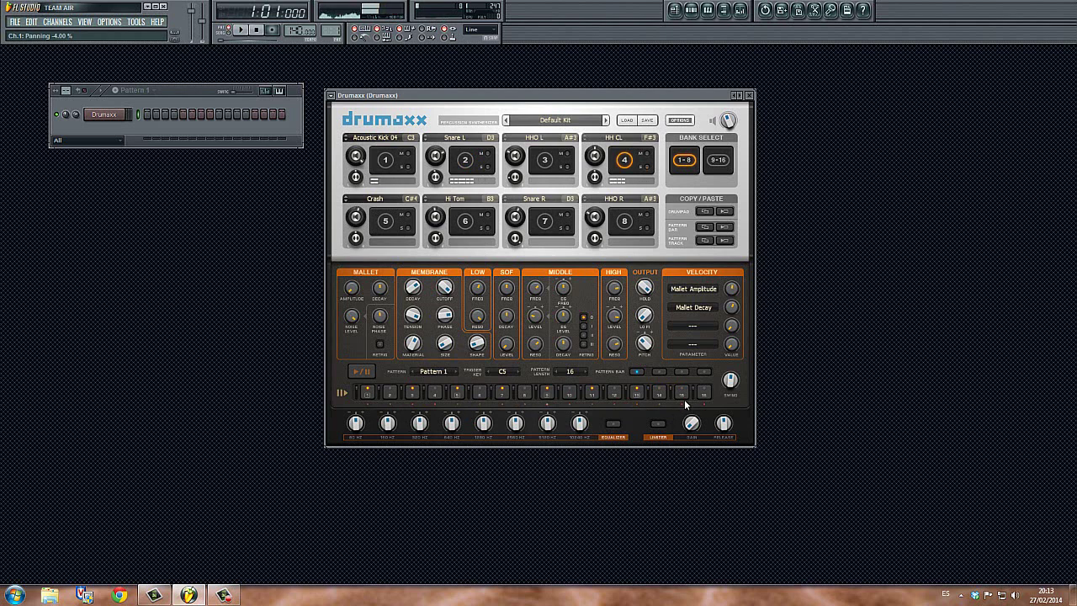
click(704, 392)
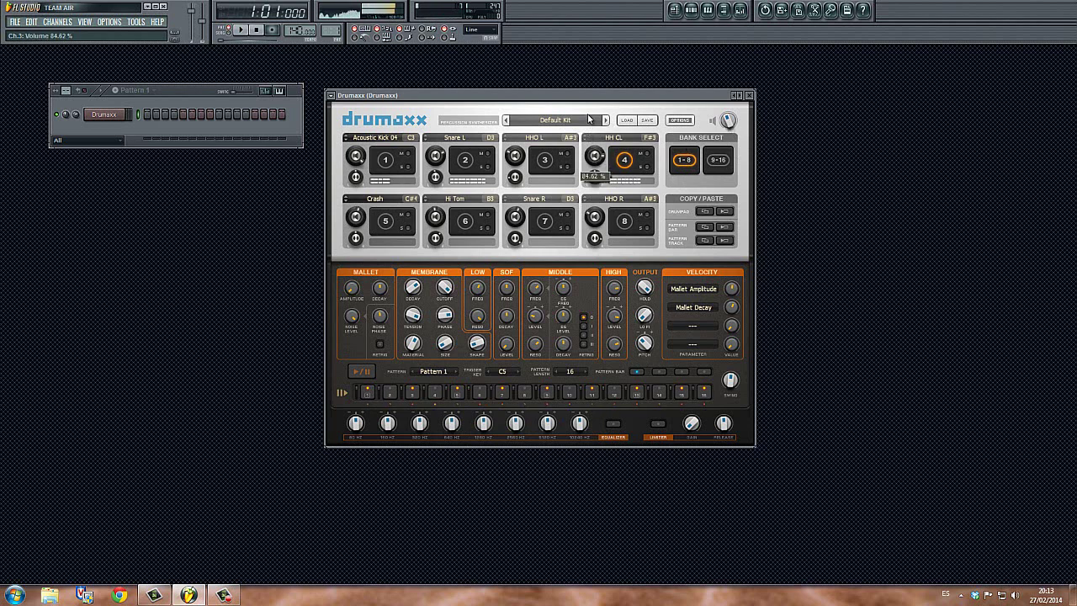
- Adjust the closed hi-hat volume on pad 4 and Drumaxx's master level while the pattern plays
drag(588, 113, 588, 107)
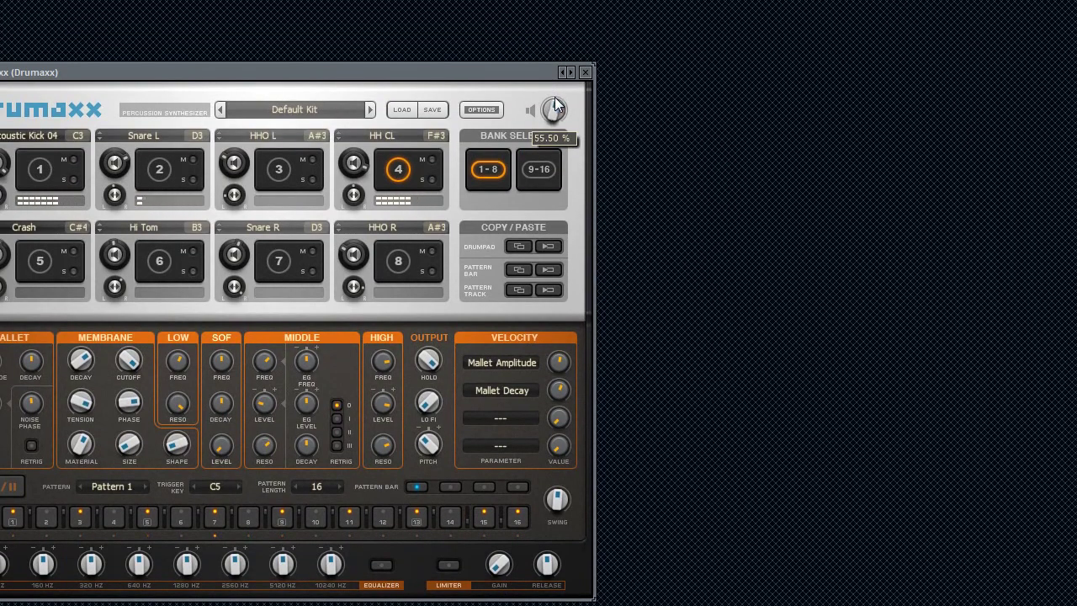
drag(553, 93, 557, 112)
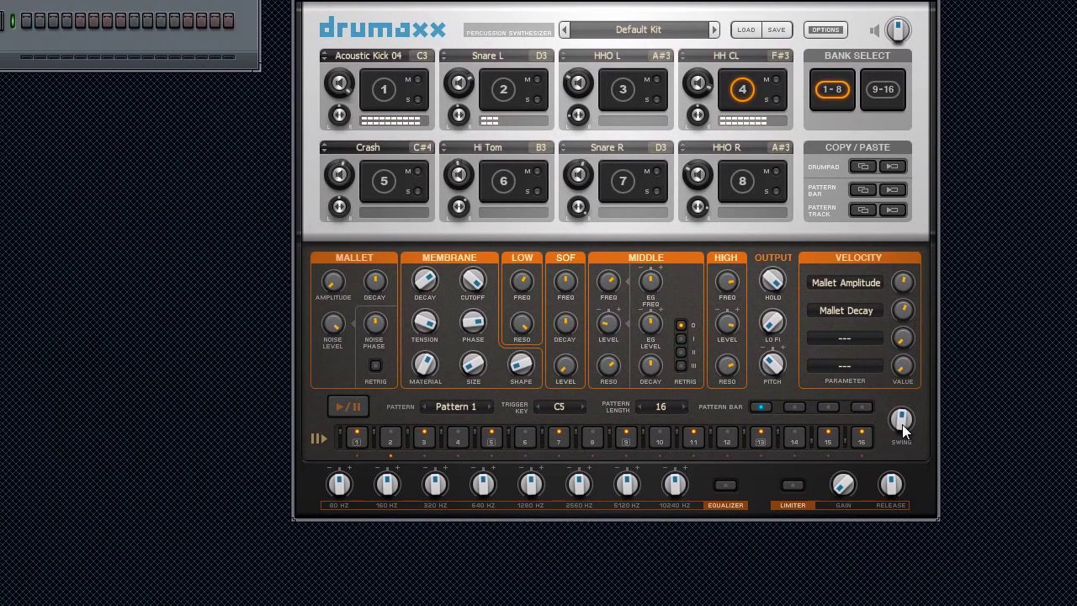
- Sweep the swing amount between its extremes to hear its effect on the pattern, and return it to about the middle
drag(558, 505, 558, 503)
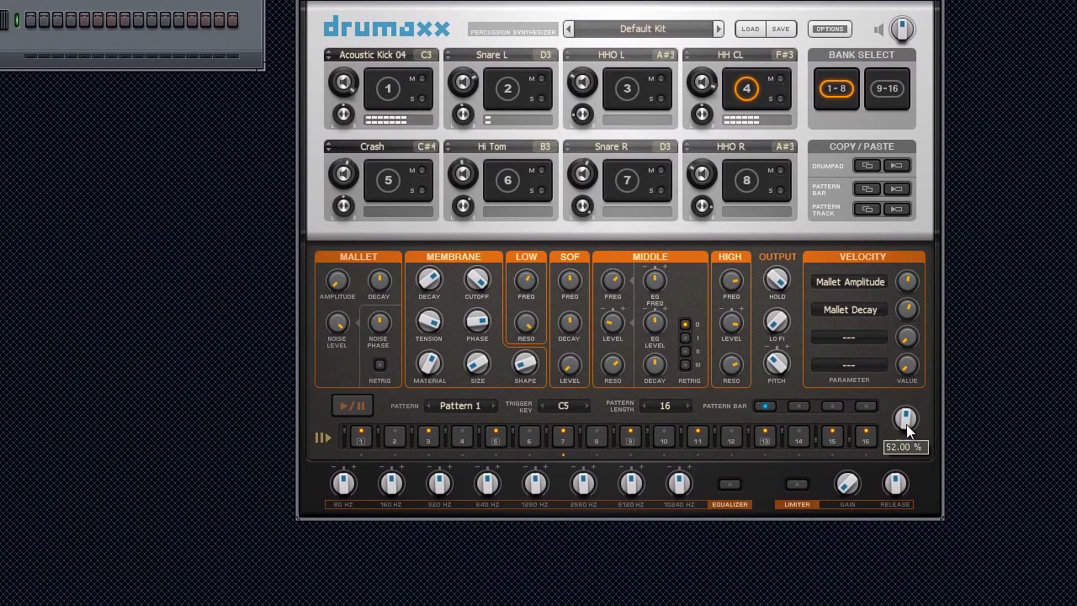
drag(906, 427, 906, 523)
drag(906, 523, 907, 214)
drag(905, 427, 912, 504)
- Readjust pad 4's hi-hat volume and panning, and stop the pattern
click(706, 84)
mouse_move(704, 113)
mouse_down()
mouse_move(702, 67)
mouse_move(710, 107)
mouse_up()
click(352, 406)
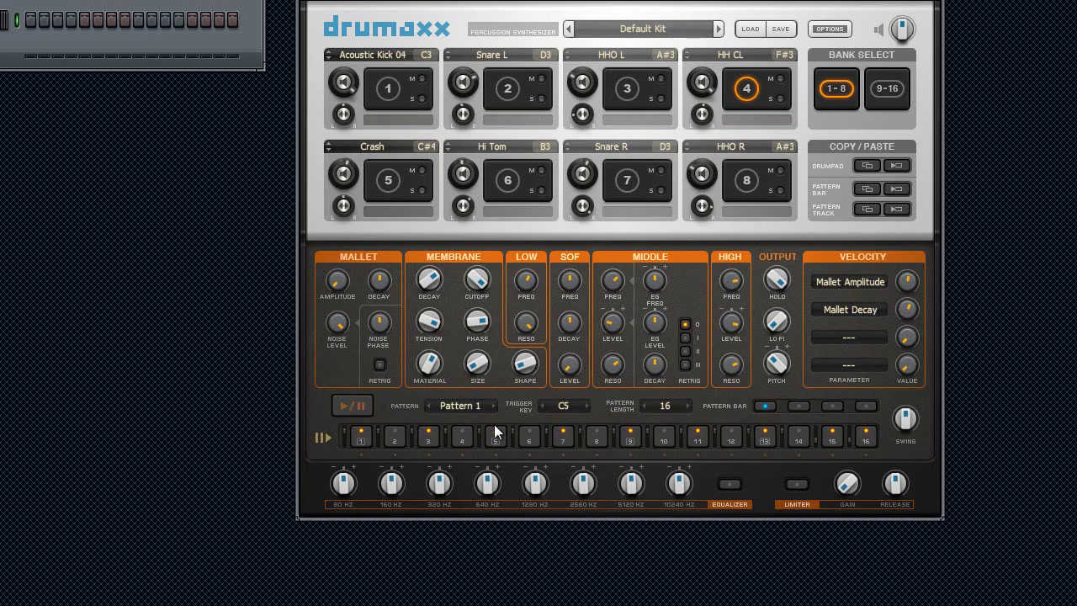
- Open the Drumaxx channel's piano roll and trigger the Pattern 0 and Pattern 1 keys
right_click(4, 19)
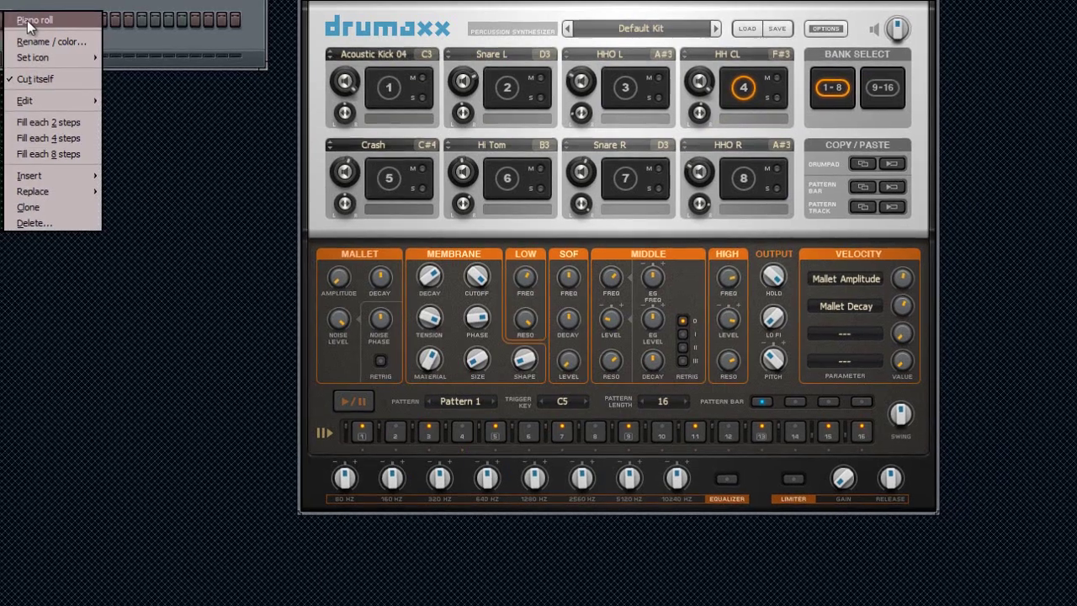
click(26, 21)
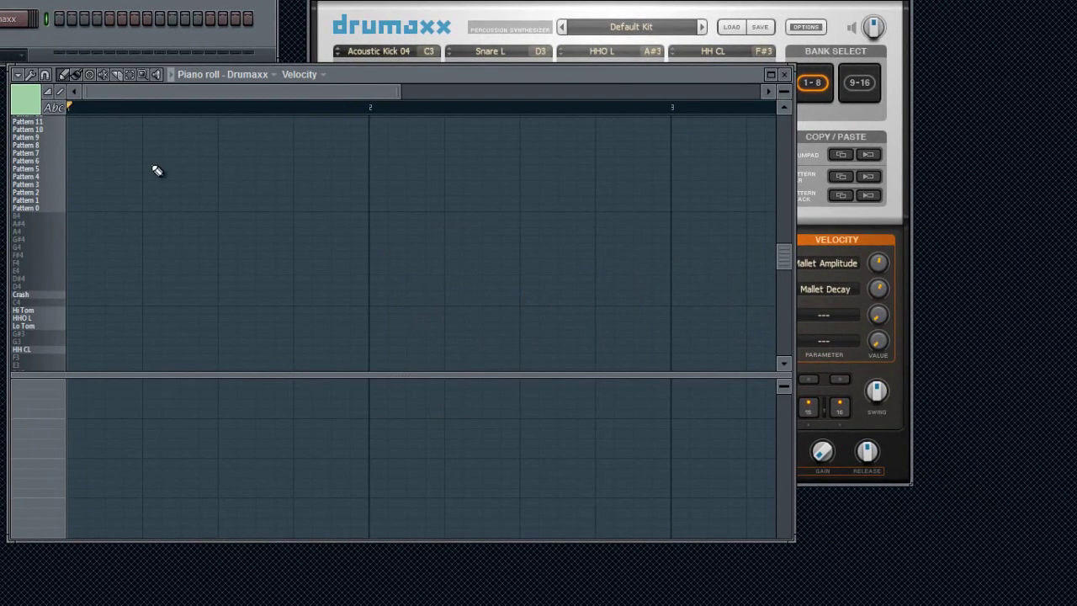
drag(355, 77, 437, 458)
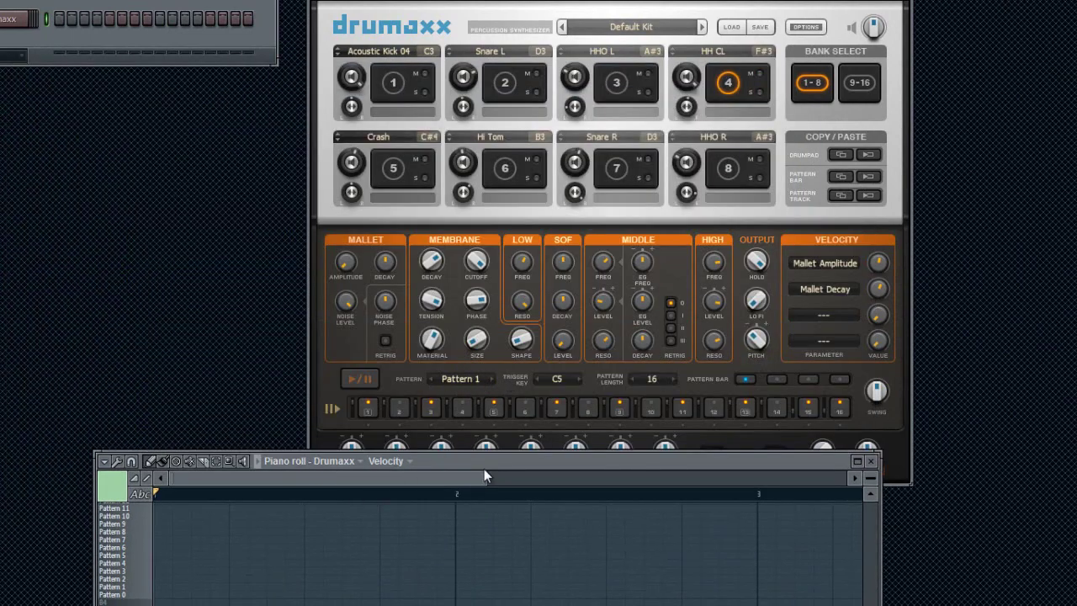
drag(507, 431, 532, 137)
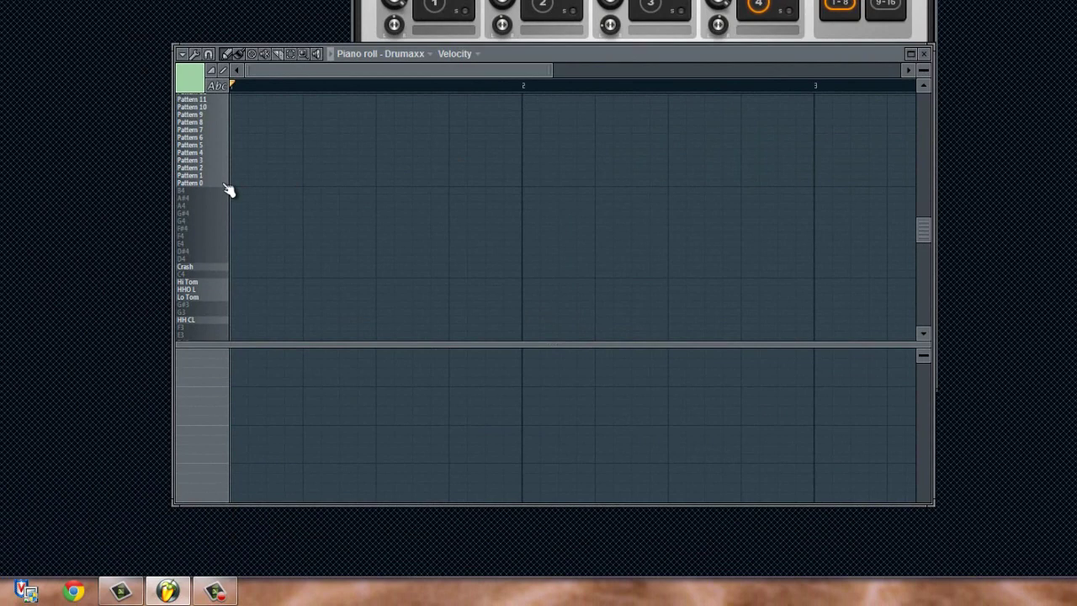
click(220, 183)
click(223, 176)
- Examine the drum notes and pattern keys in the Drumaxx piano roll, and close it
drag(528, 53, 524, 257)
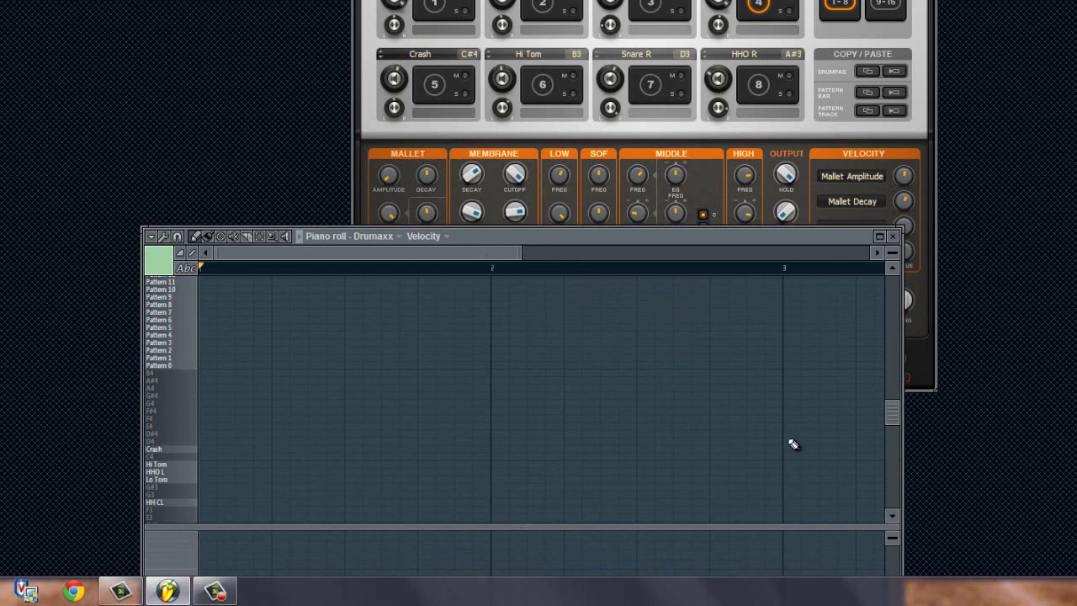
drag(894, 417, 889, 447)
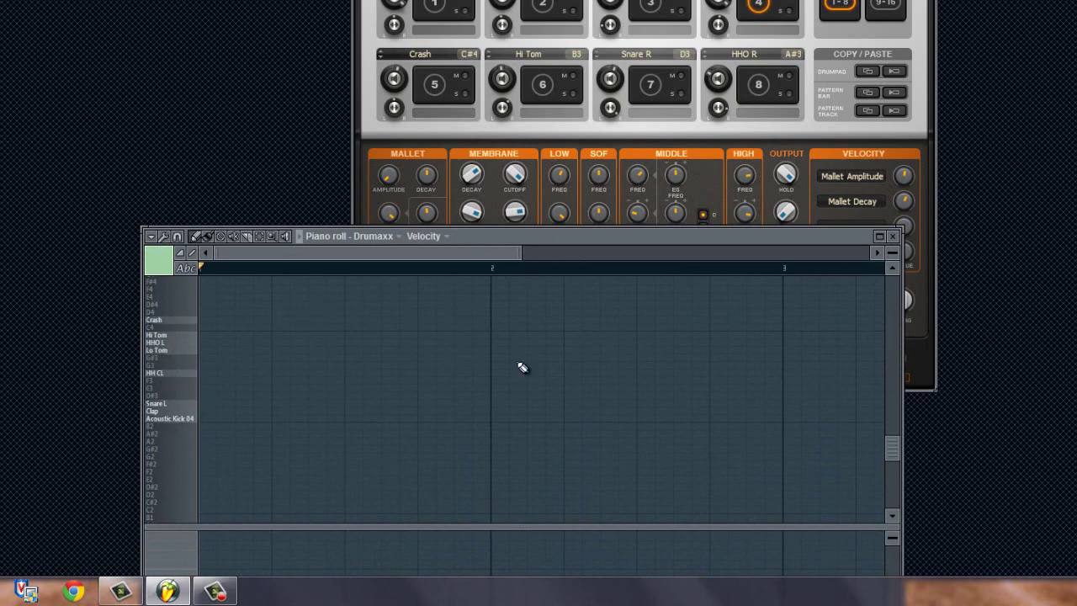
drag(894, 446, 895, 402)
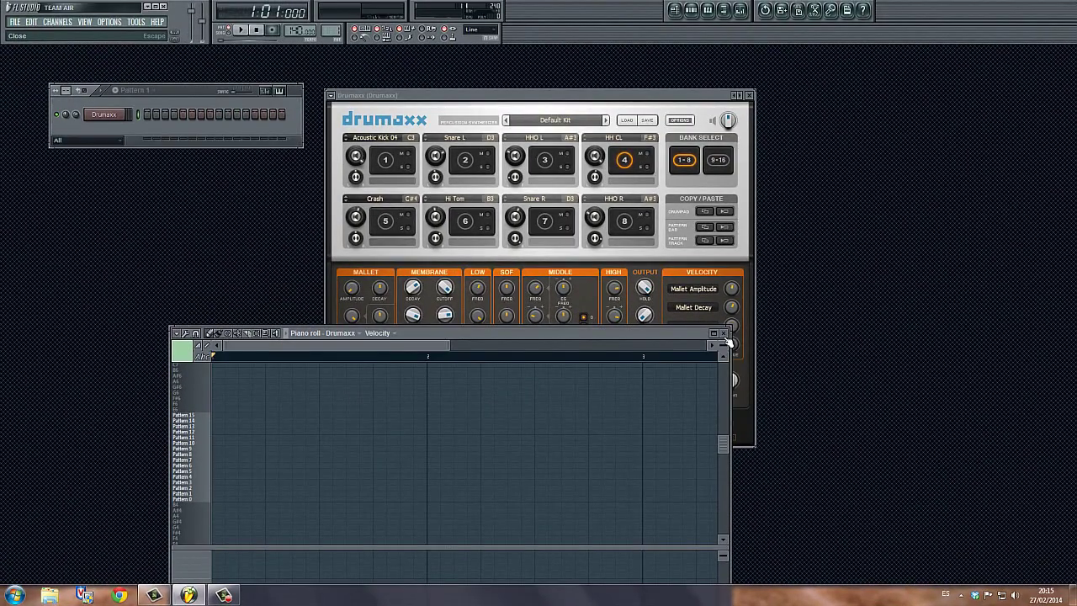
click(893, 236)
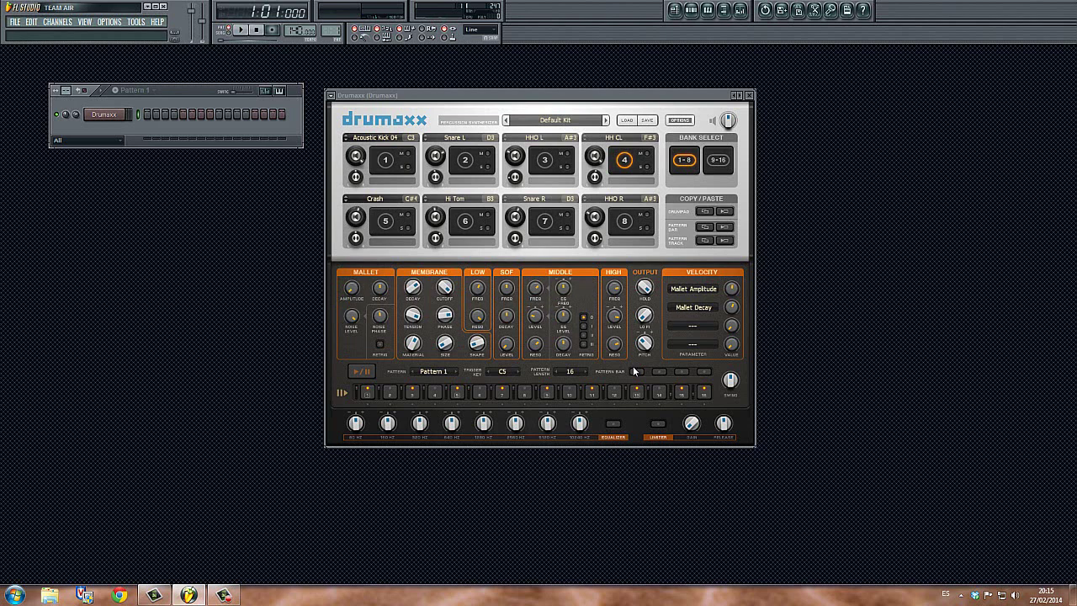
- Save the Drumaxx pattern as patron2 in the wickmun patterns folder, and play Pattern 1 briefly
drag(591, 98, 620, 91)
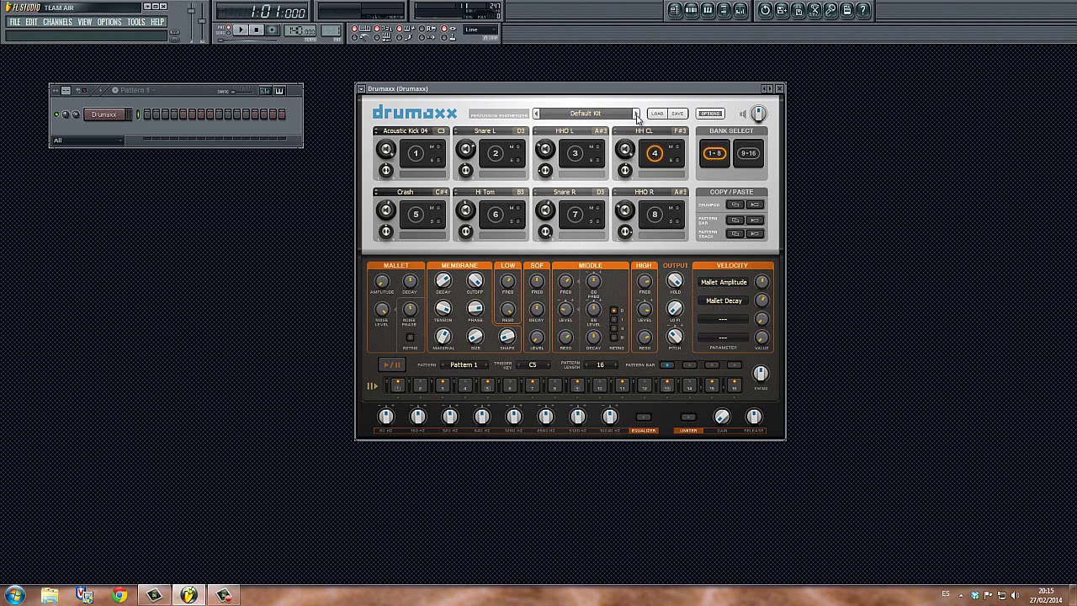
drag(624, 87, 613, 89)
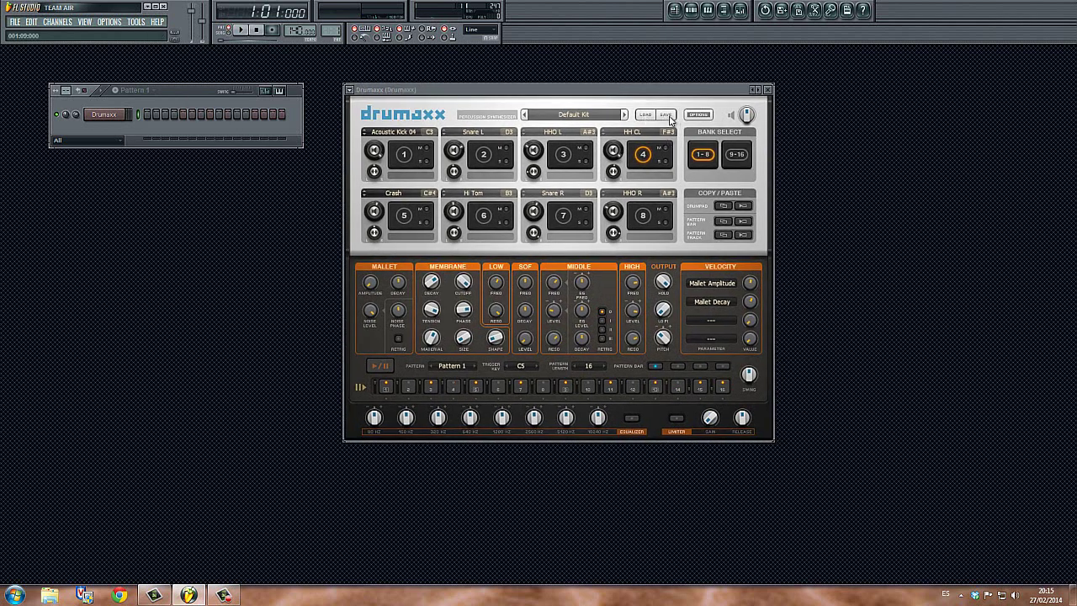
click(698, 115)
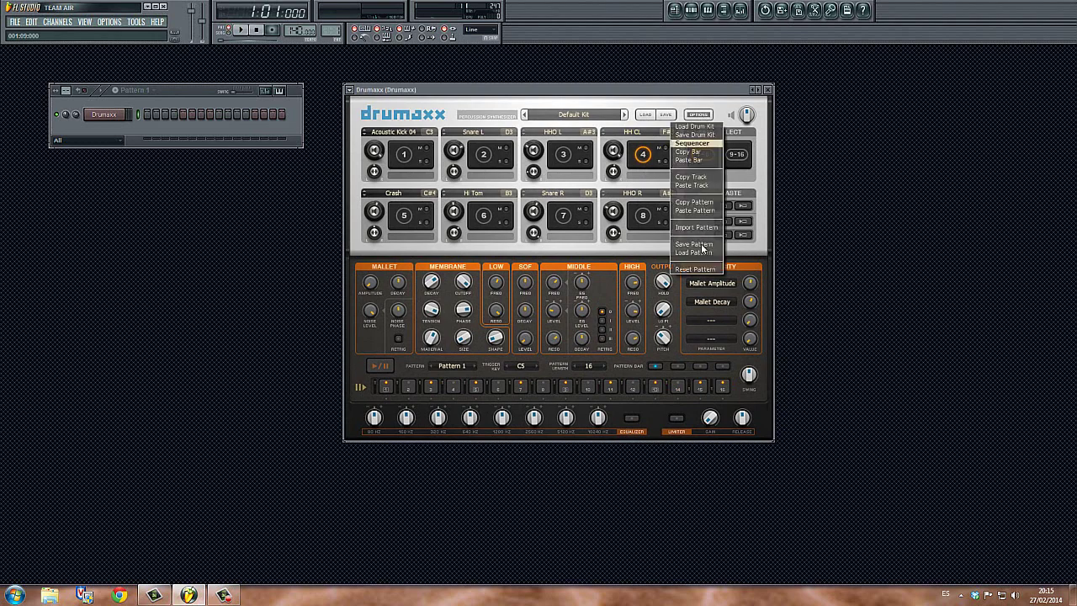
click(702, 244)
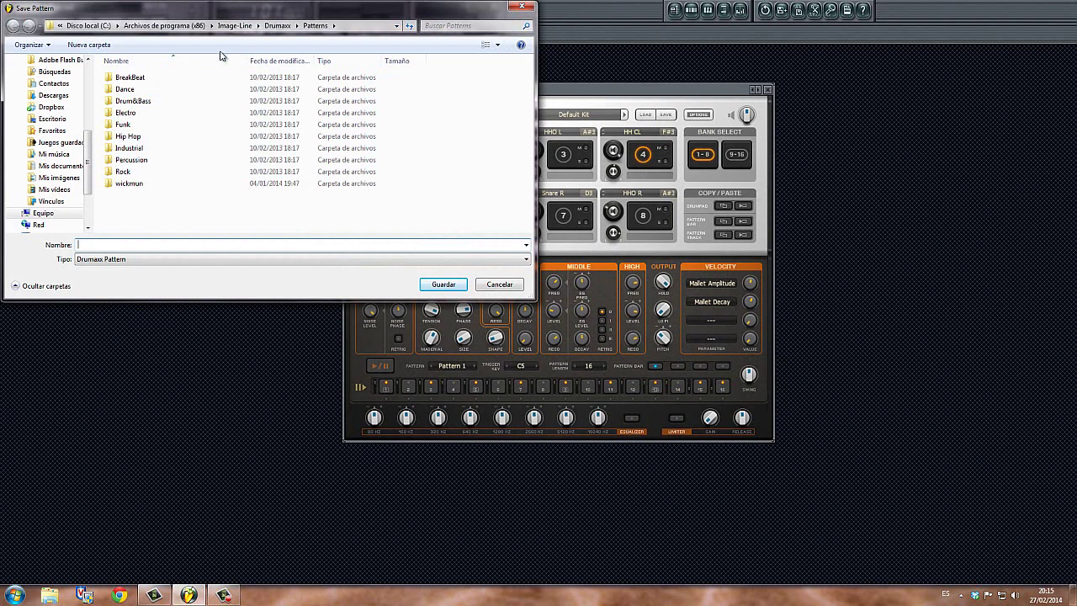
double_click(132, 184)
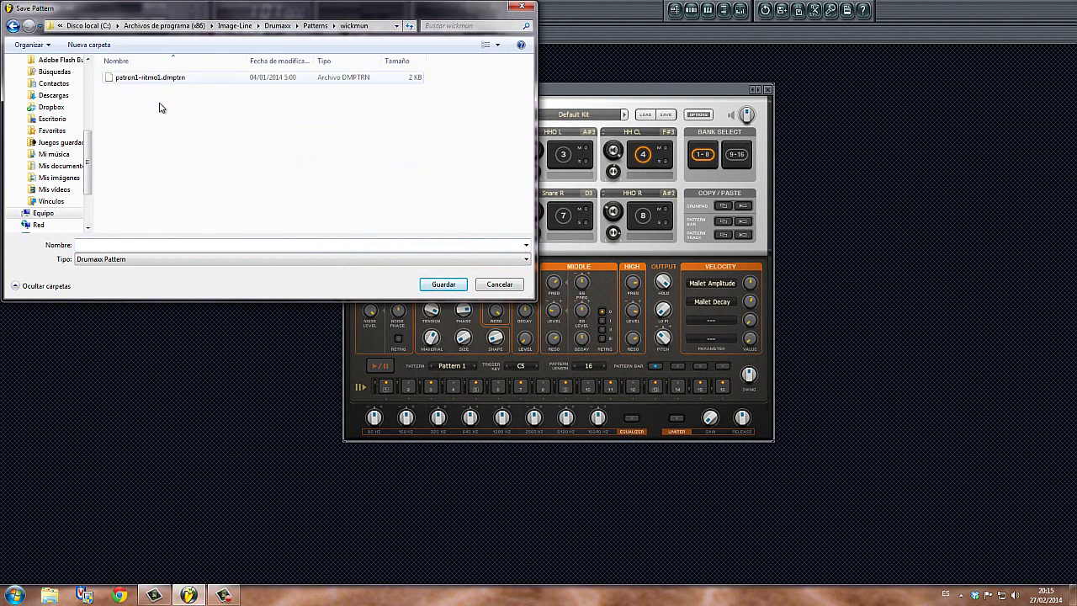
click(106, 245)
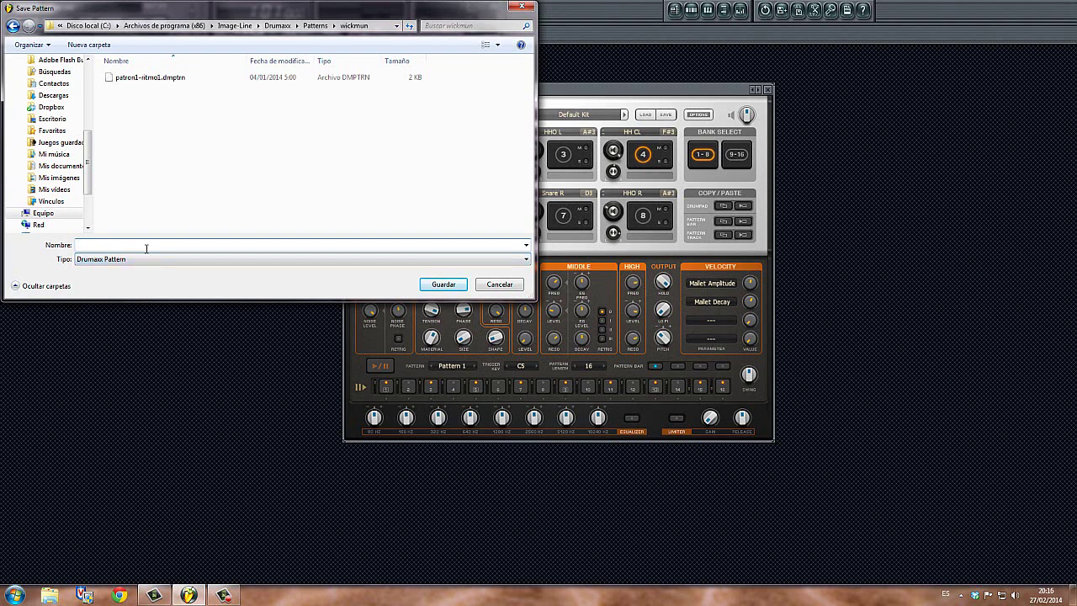
text(p)
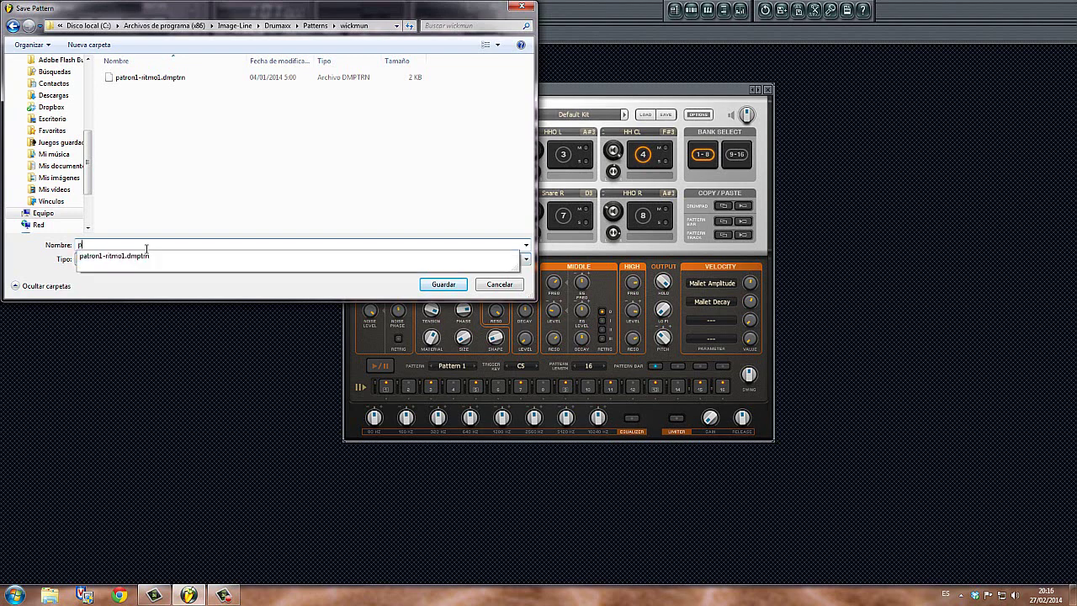
text(atron2)
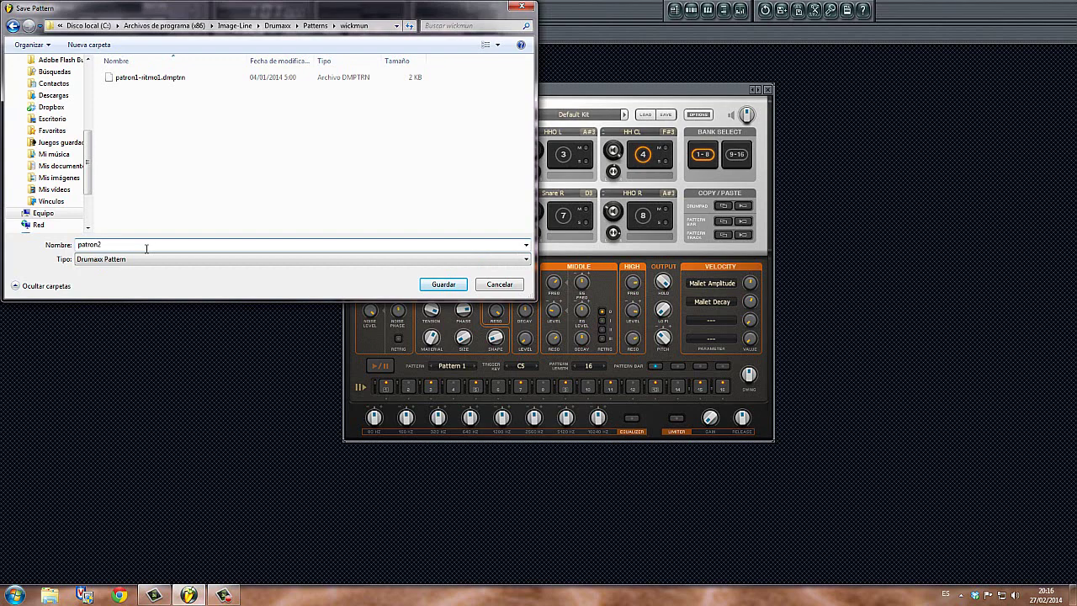
key(Return)
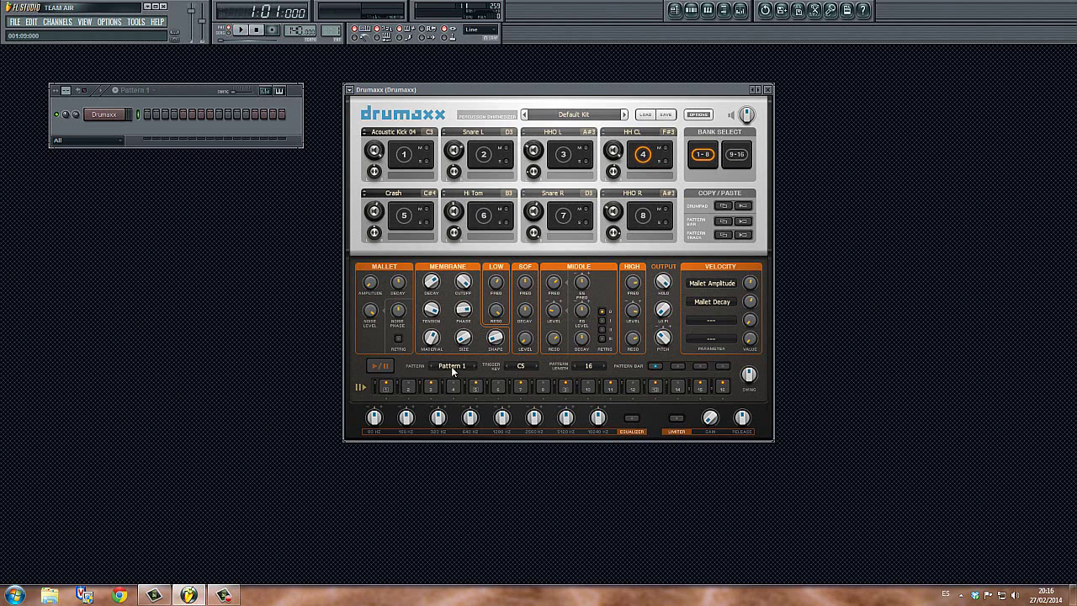
click(381, 365)
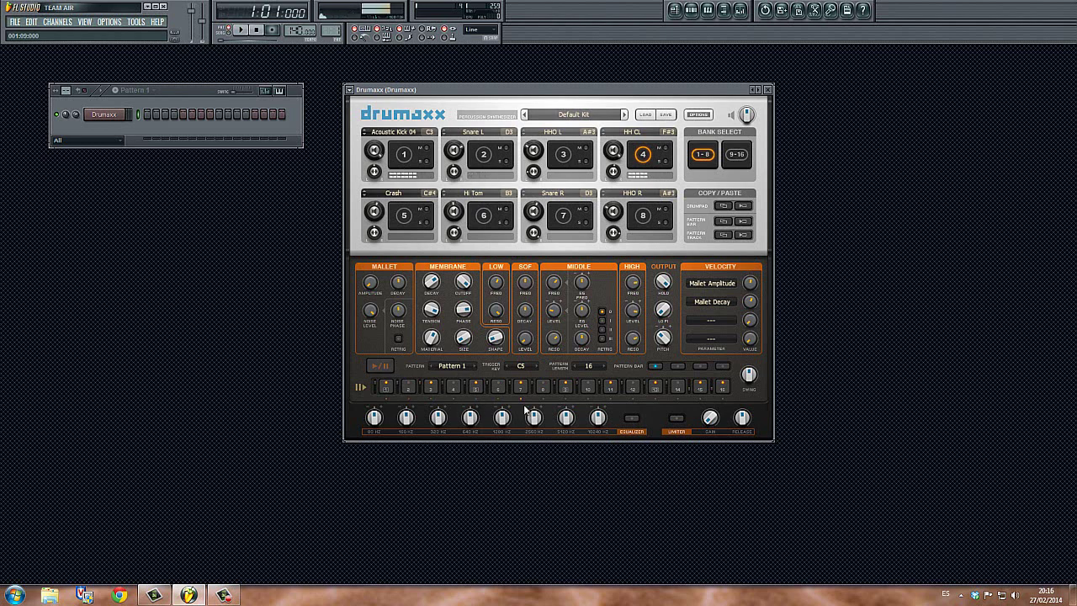
click(376, 365)
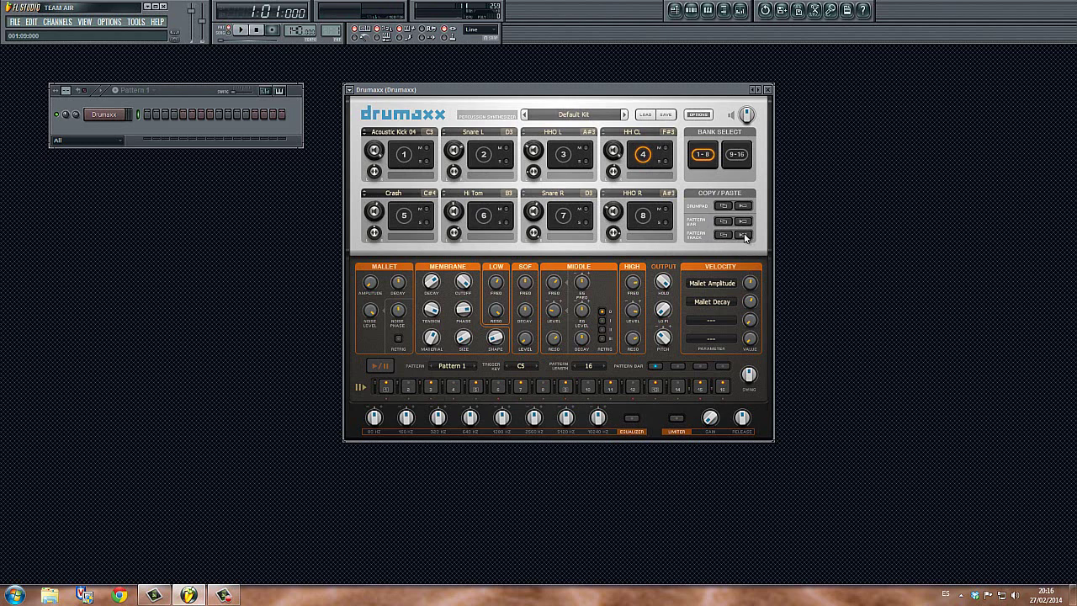
- Switch to Pattern 2, paste the pattern track into it and toggle its playback
click(474, 365)
click(745, 238)
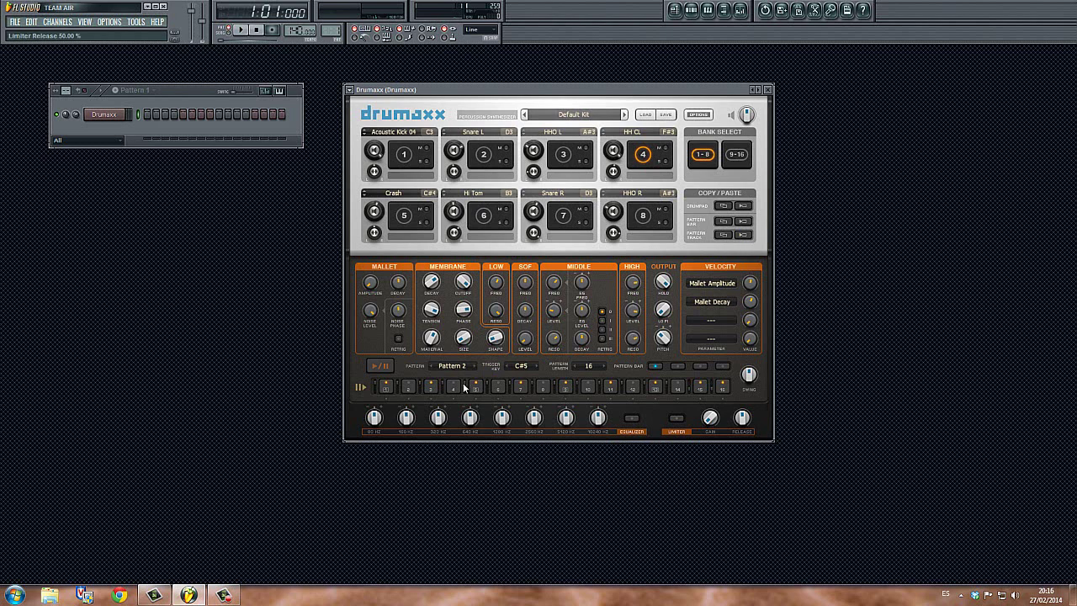
click(381, 365)
click(214, 599)
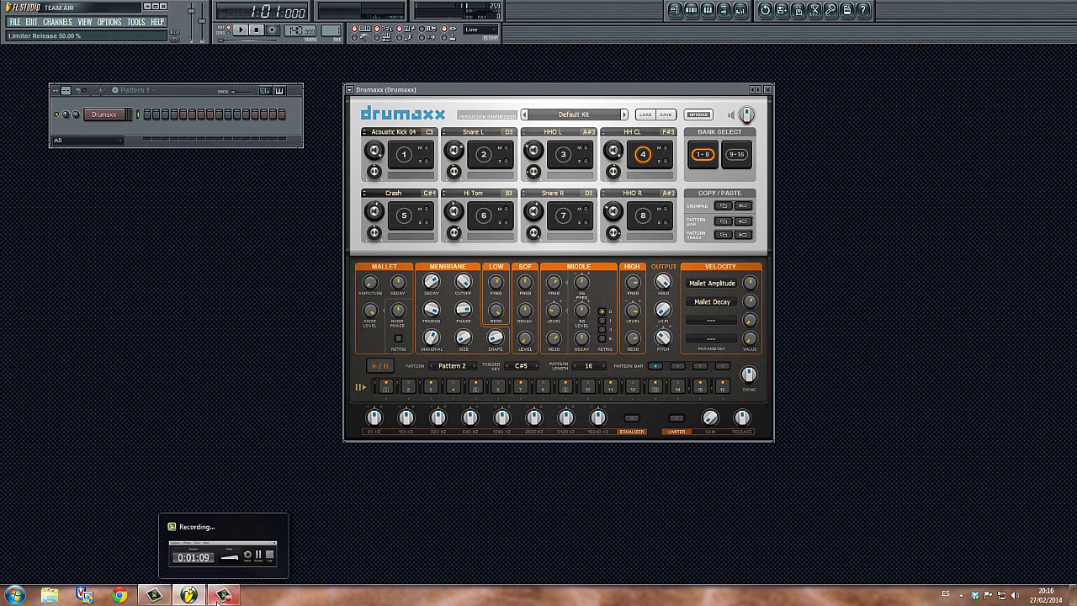
click(258, 553)
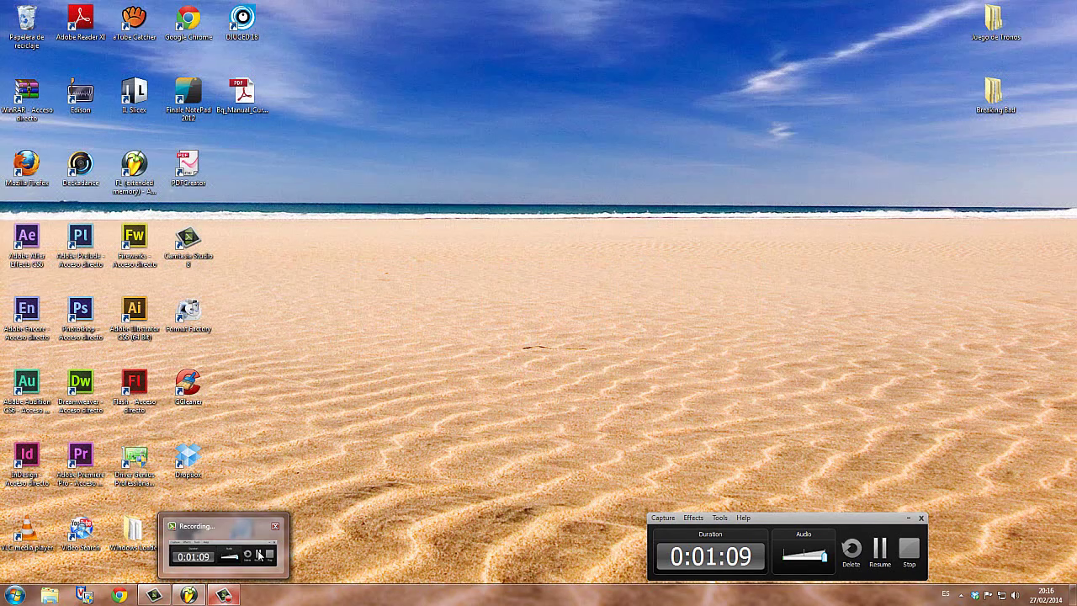
click(879, 551)
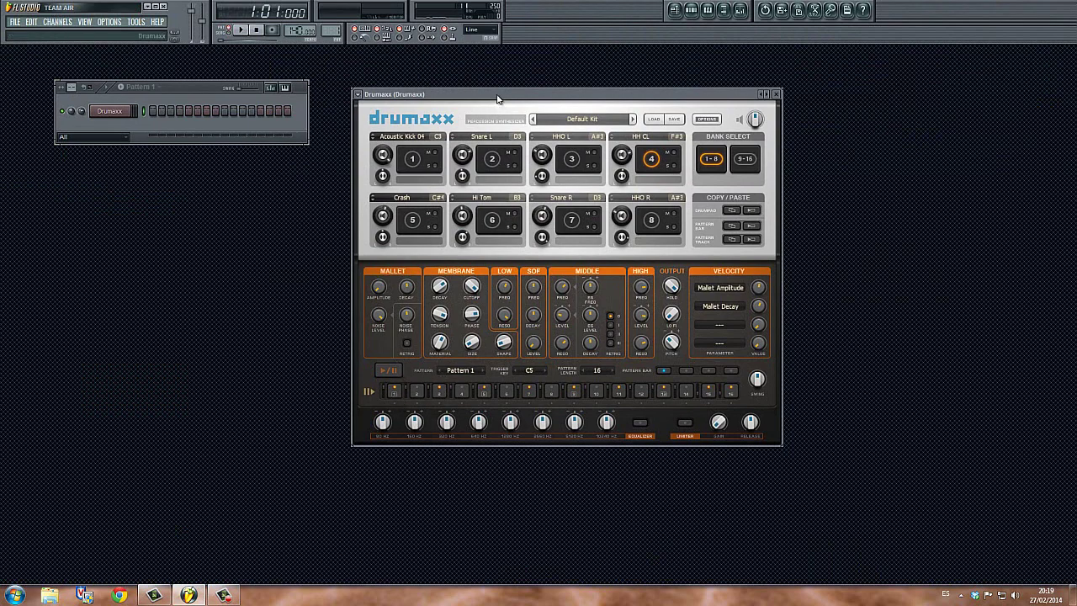
- Copy the whole of Pattern 1 in Drumaxx and paste it into Pattern 2
mouse_move(497, 94)
mouse_down()
mouse_move(505, 91)
mouse_move(487, 90)
mouse_up()
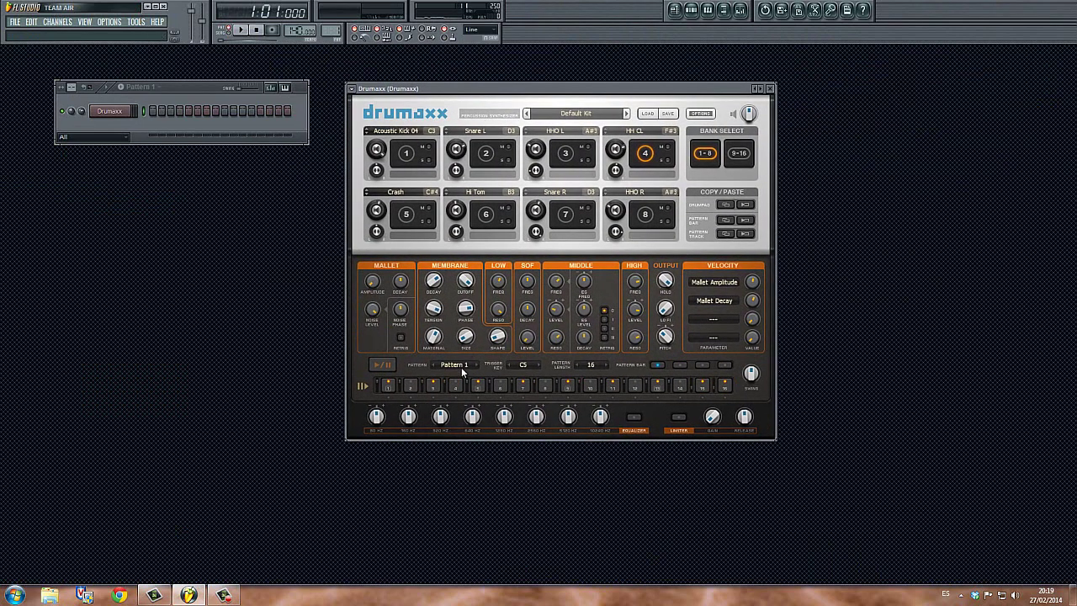
click(383, 367)
click(698, 114)
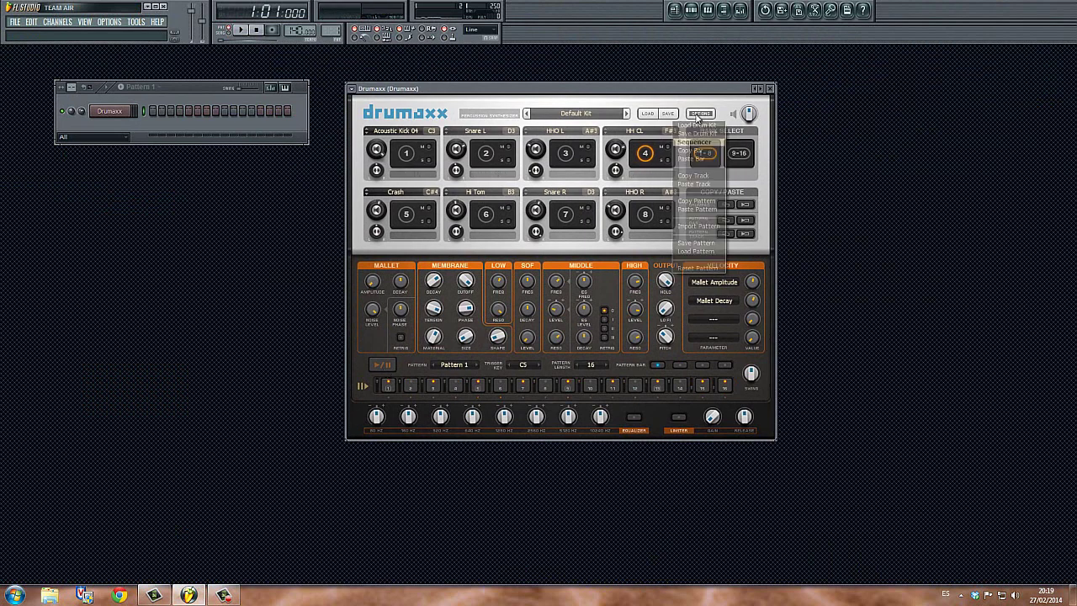
click(701, 202)
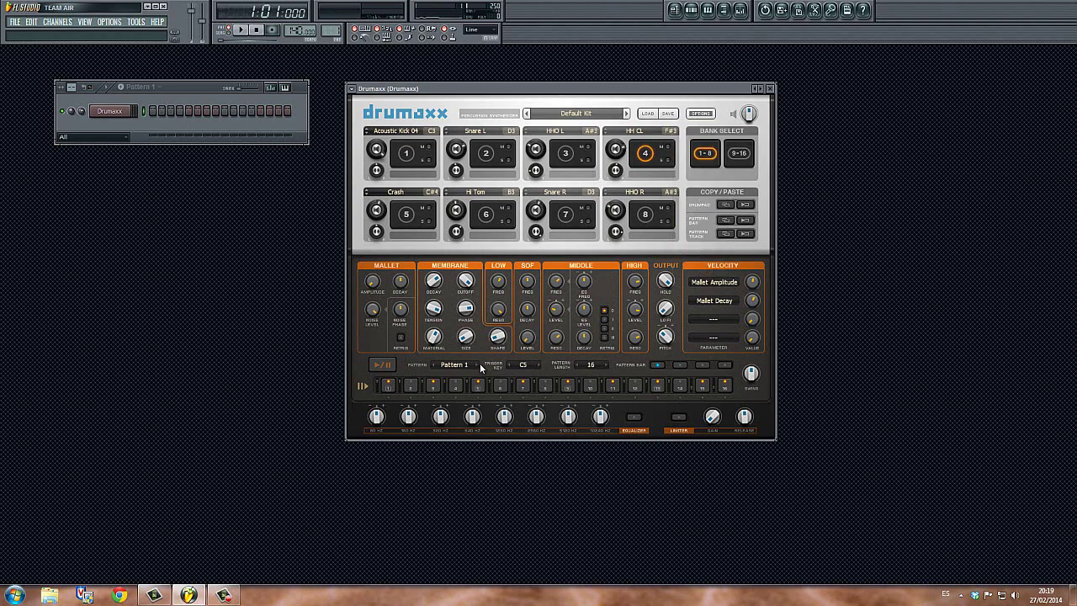
click(476, 363)
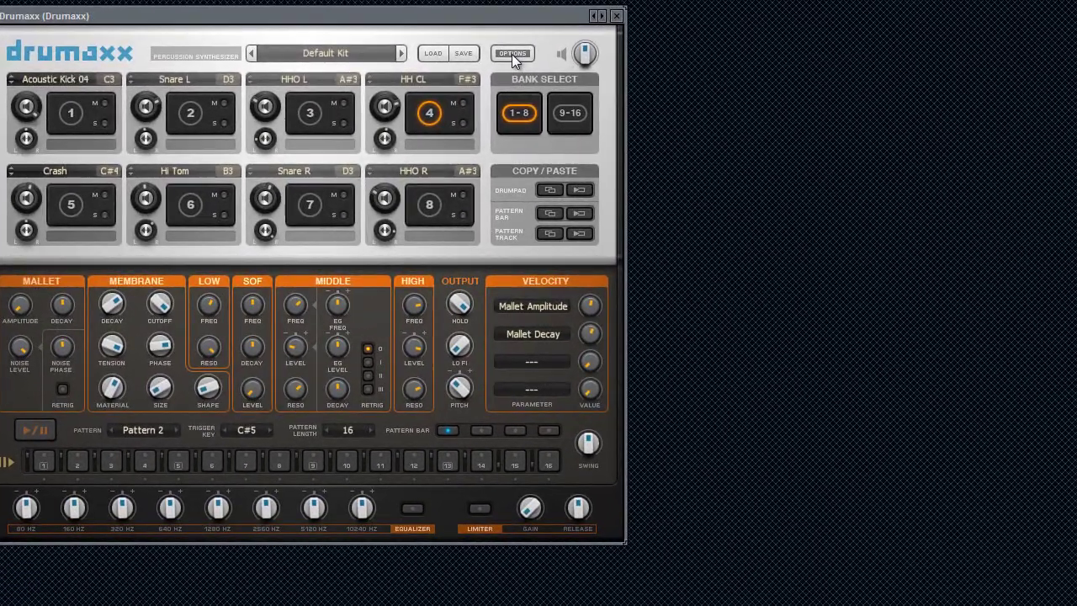
click(512, 54)
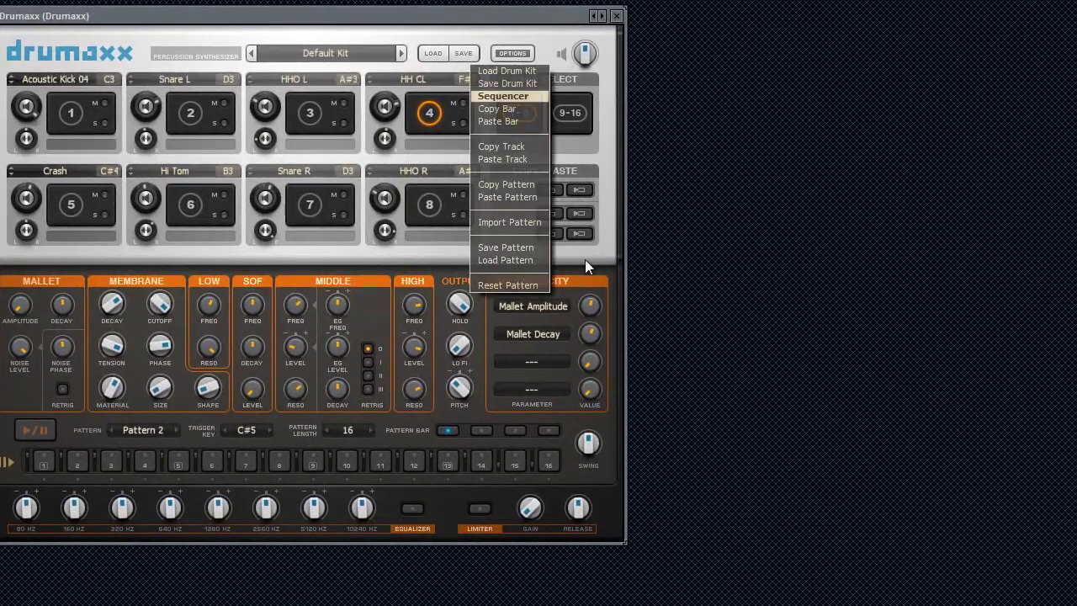
click(523, 197)
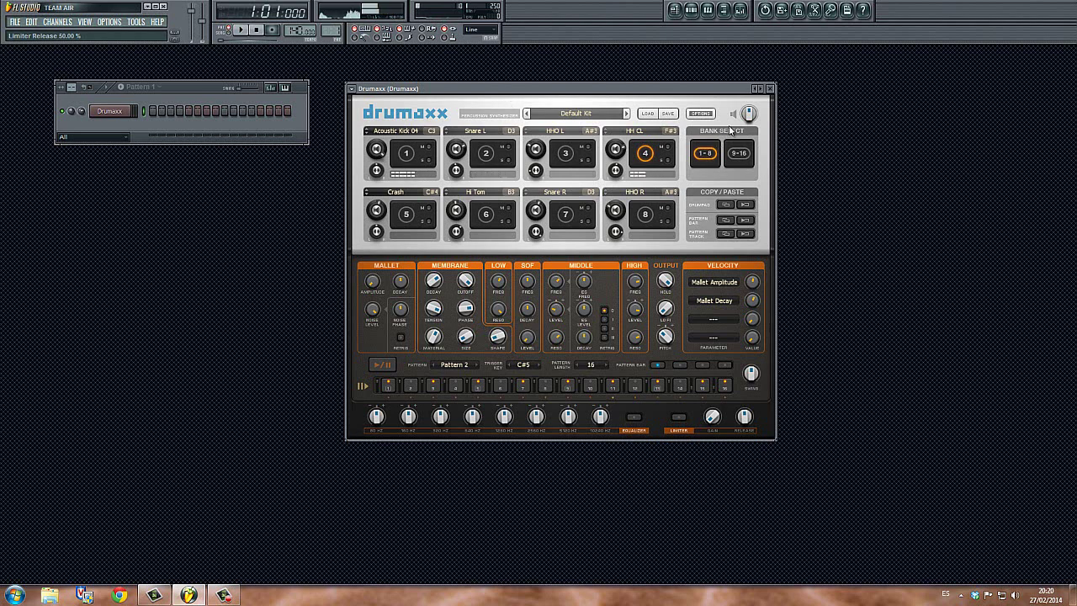
- Lower the master level to 41% and add a crash hit on step 1 of Pattern 2, with crash volume 92.25%
mouse_move(748, 128)
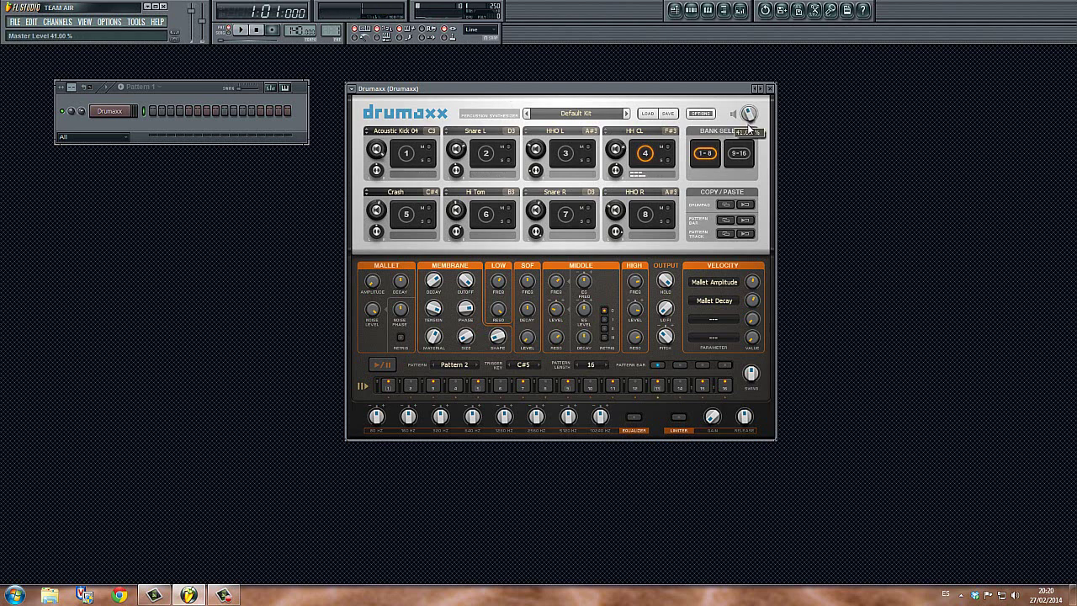
click(486, 155)
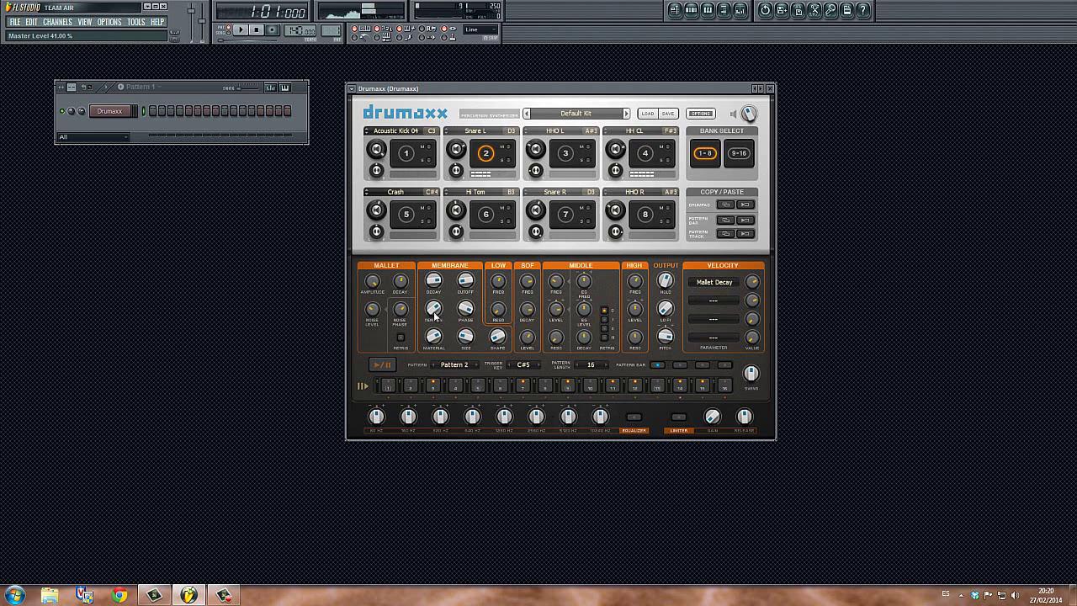
click(406, 215)
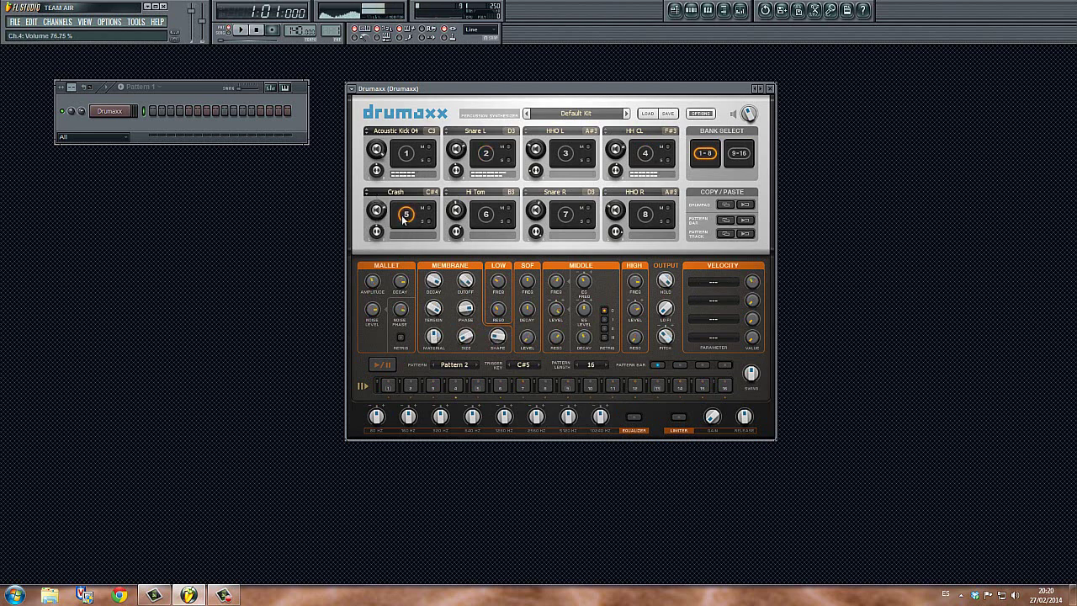
drag(378, 211, 378, 198)
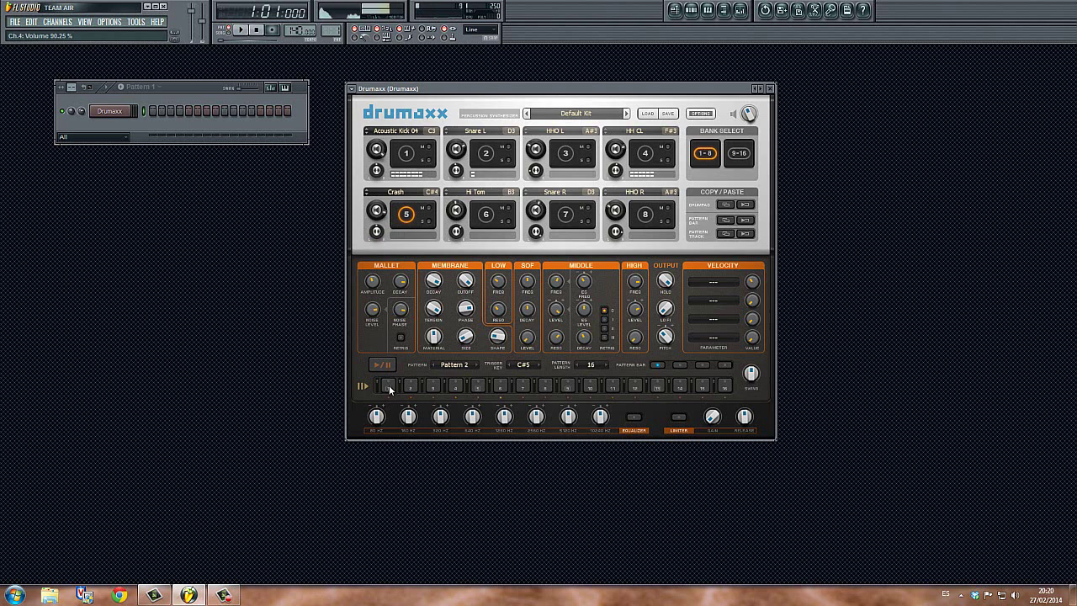
click(388, 385)
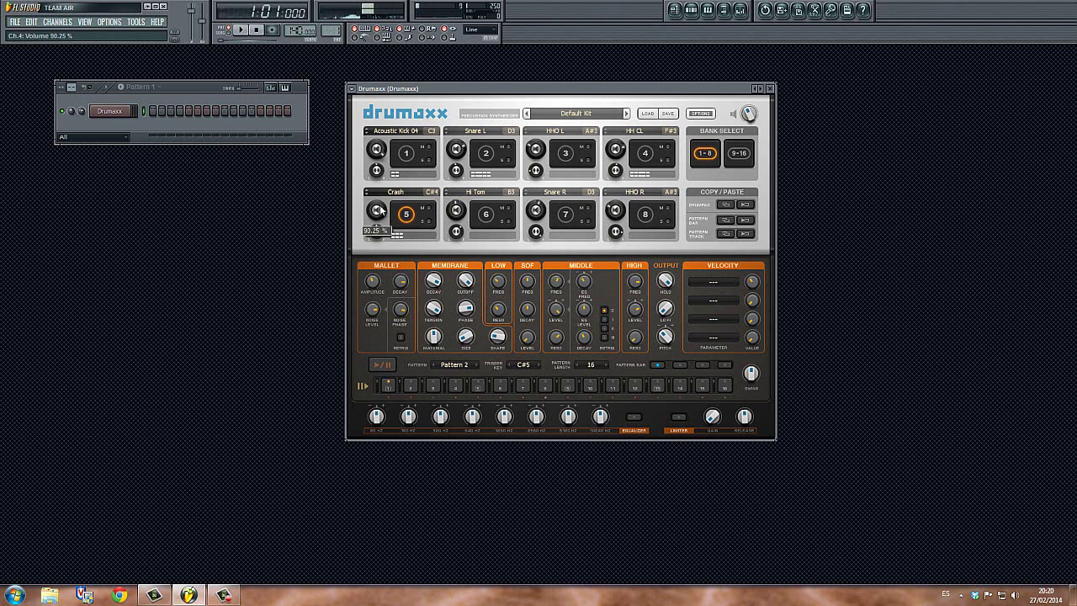
drag(381, 210, 381, 208)
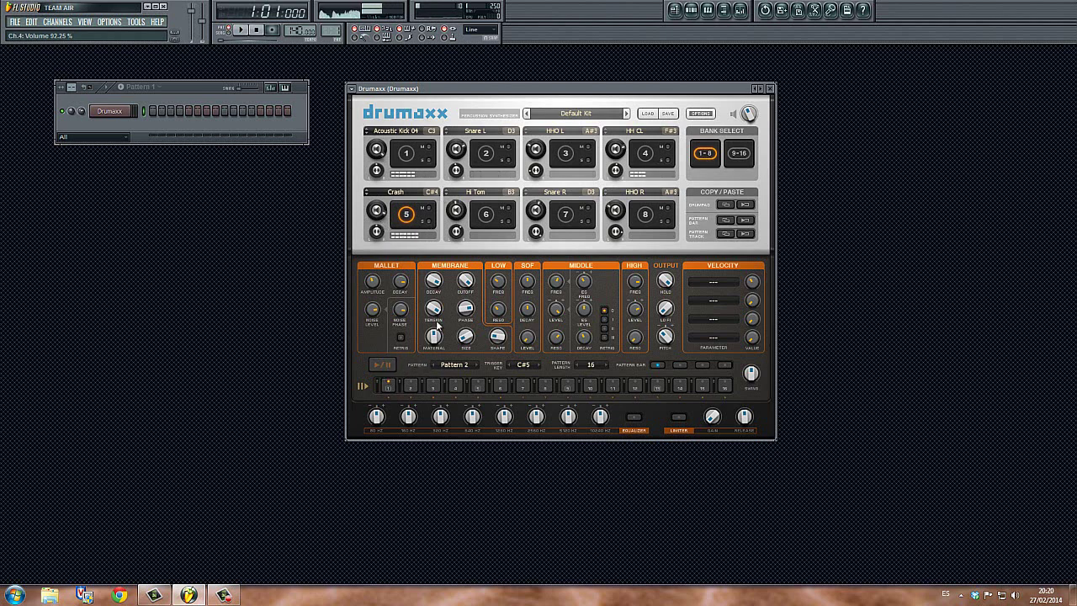
click(223, 595)
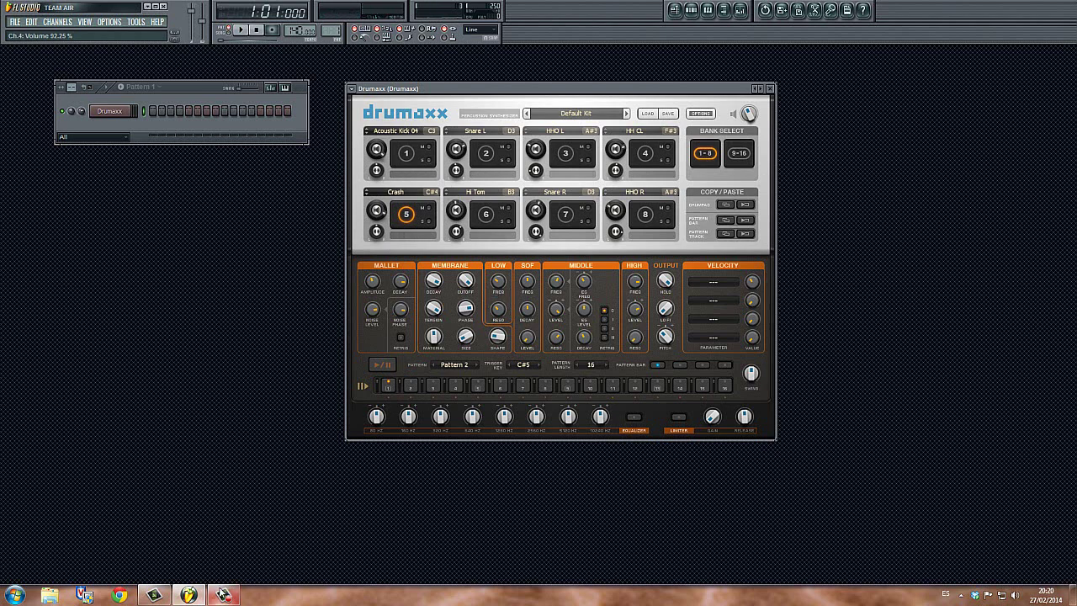
click(878, 553)
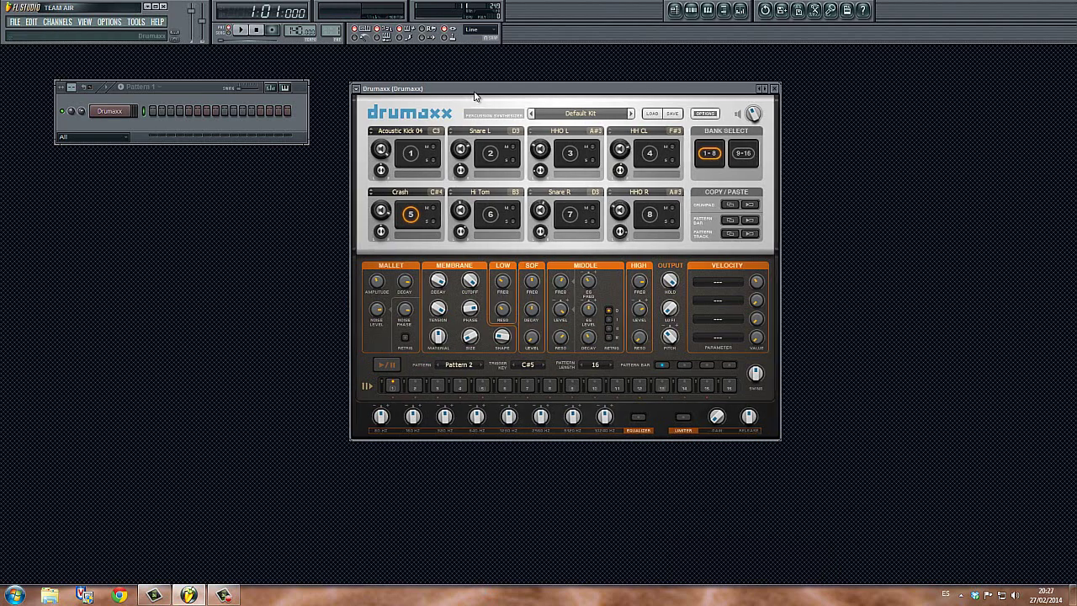
- Play Pattern 1 in Drumaxx, set the master level to 55.5% and stop playback
drag(451, 99, 474, 97)
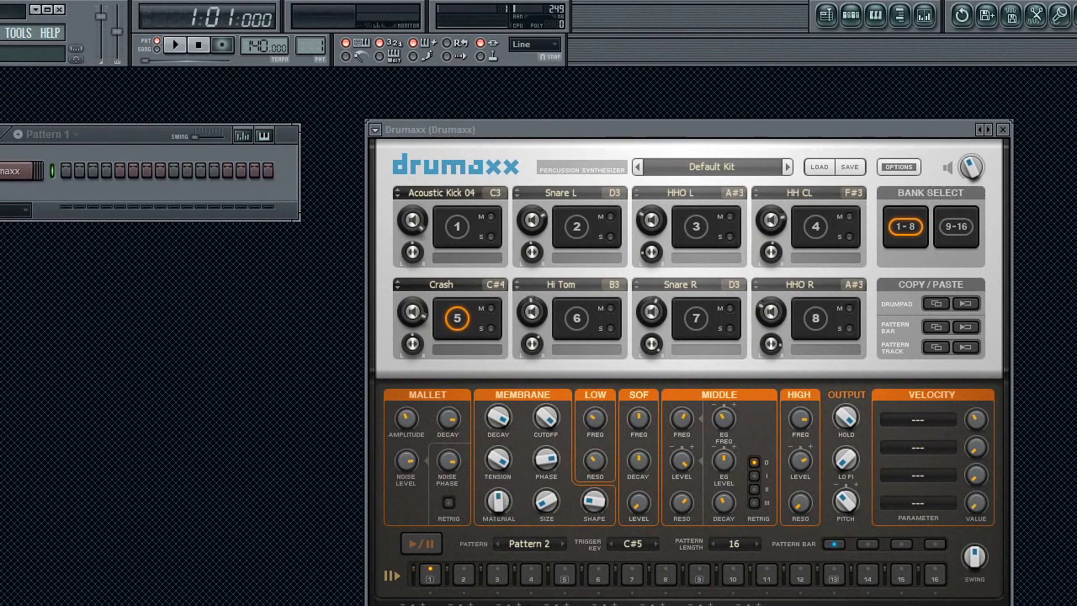
click(497, 544)
click(422, 544)
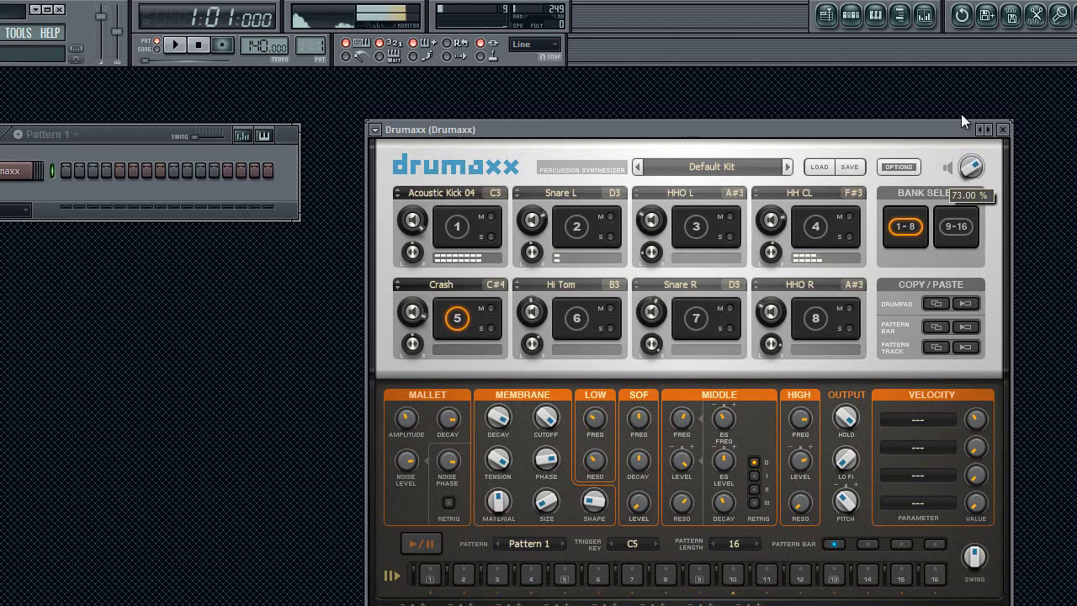
drag(960, 114, 960, 145)
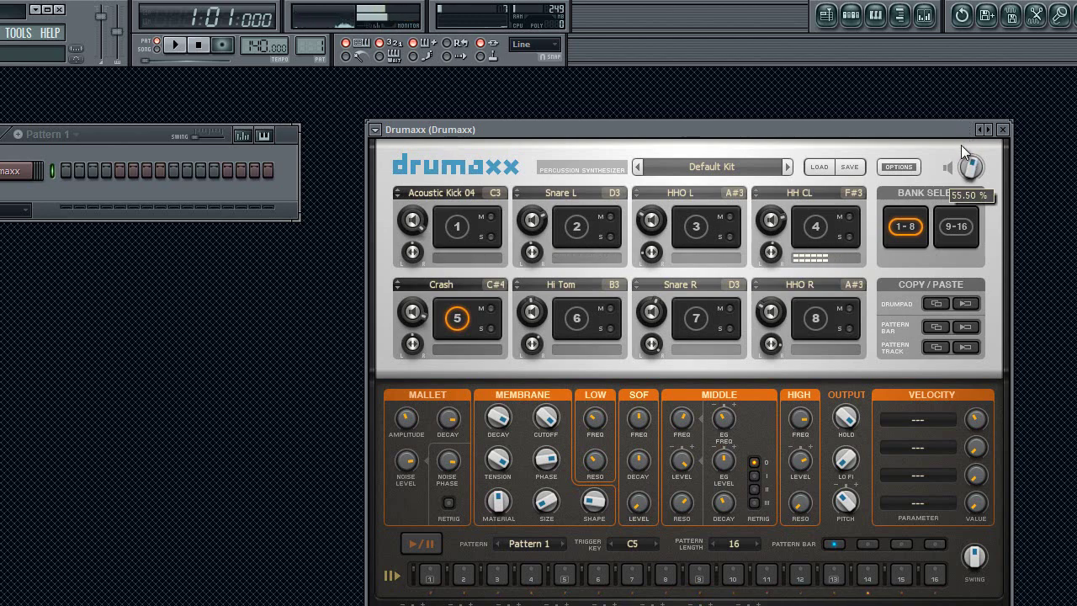
click(432, 545)
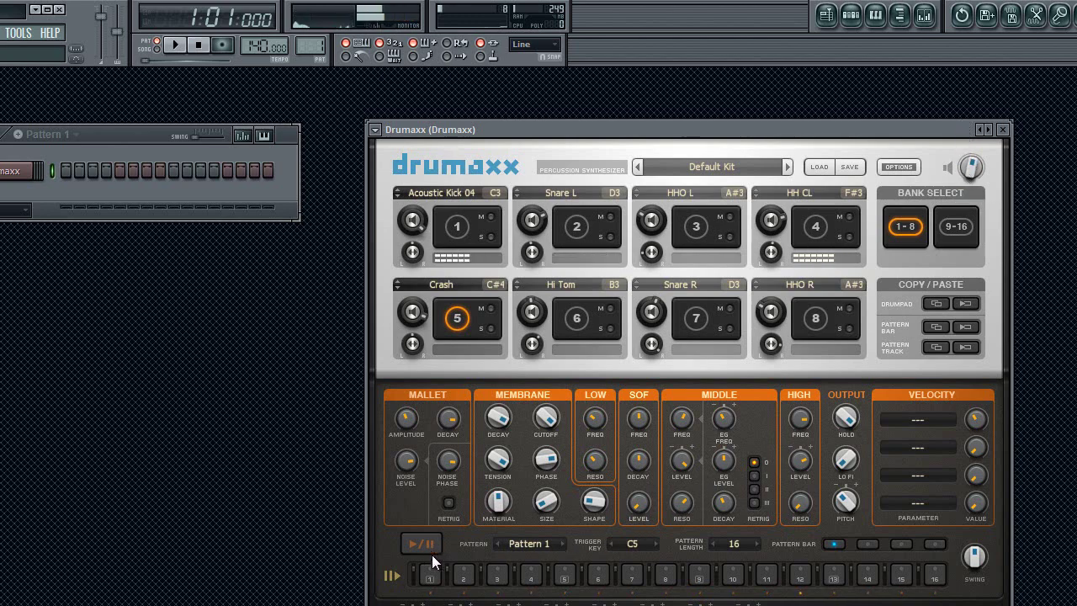
- Switch to Pattern 2, raise the Drumaxx master level while it plays, and stop playback
click(564, 547)
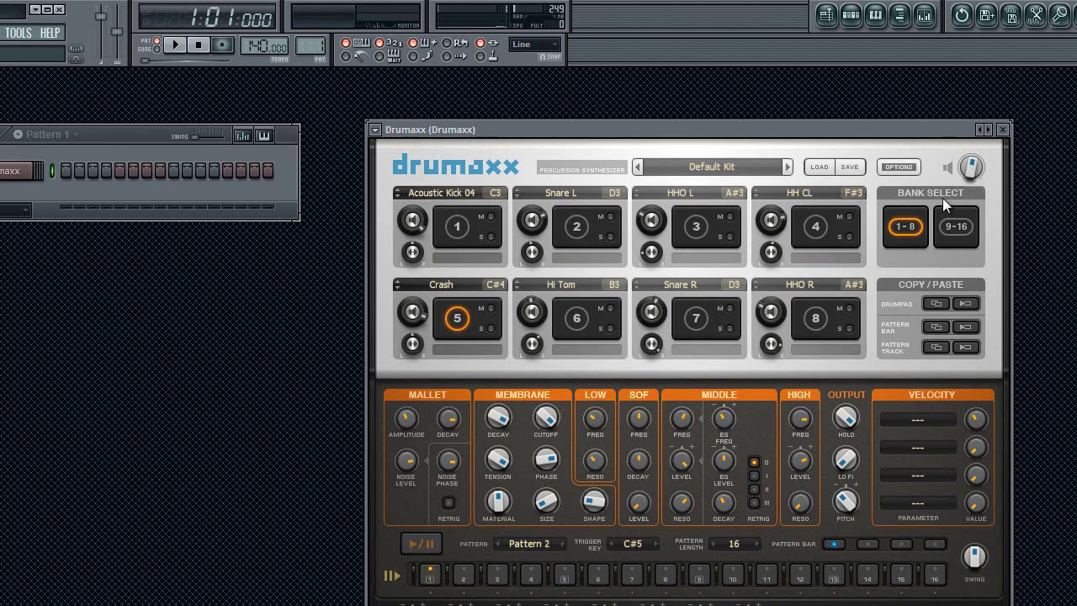
click(418, 546)
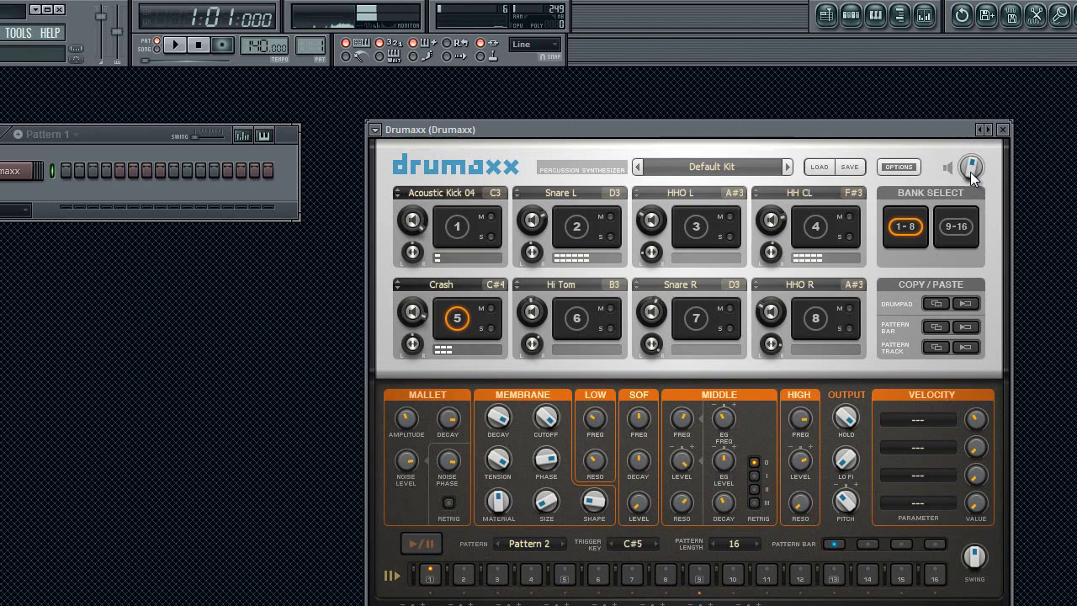
drag(970, 172, 981, 128)
click(408, 543)
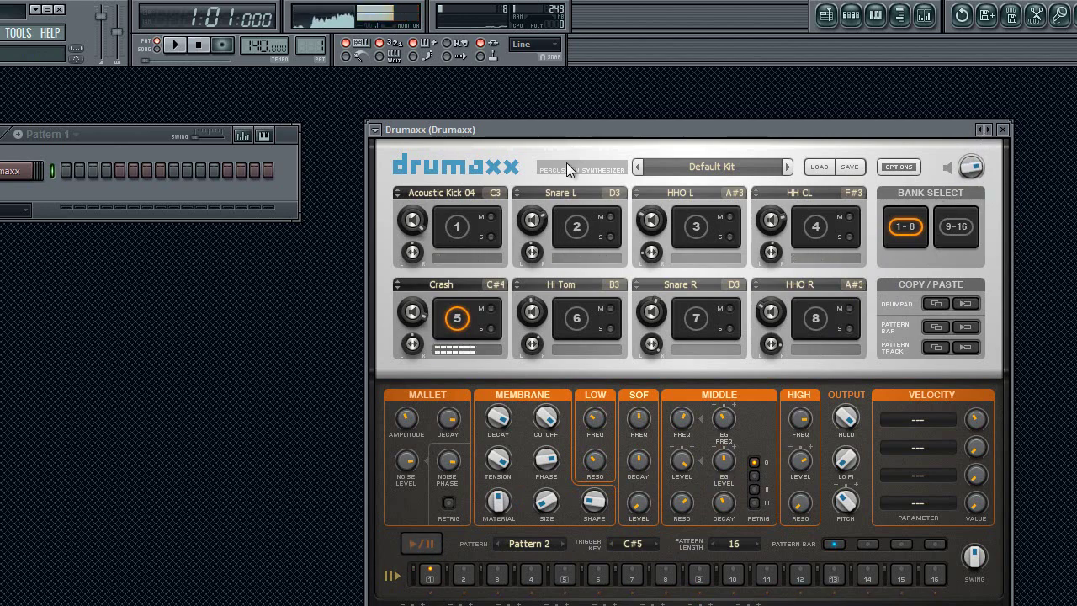
- Spread the Drumaxx and channel windows apart, and open the Drumaxx channel's piano roll between them
drag(606, 128, 698, 128)
drag(122, 140, 173, 152)
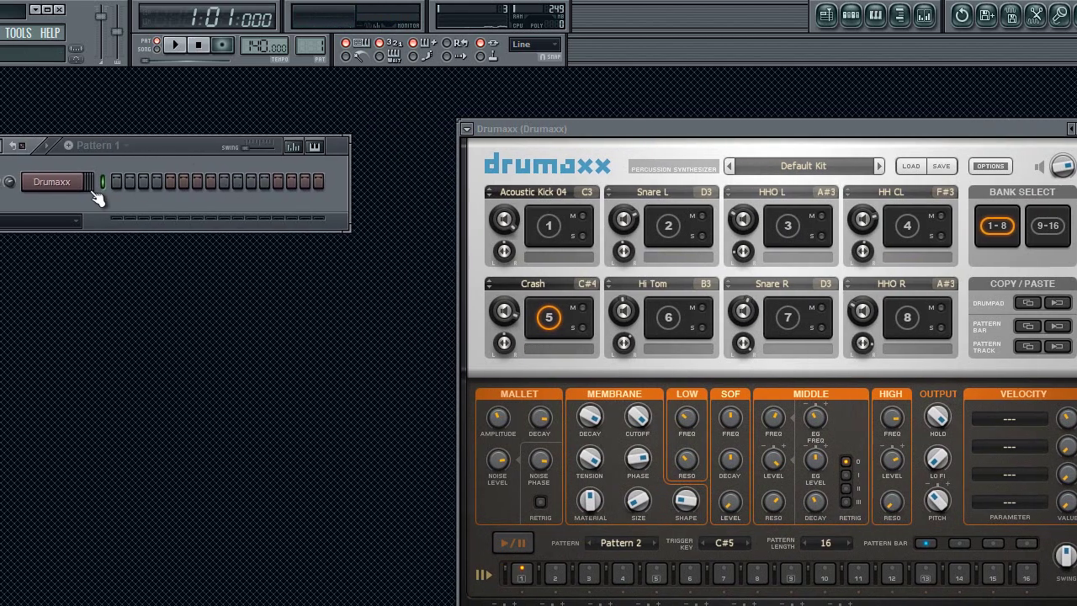
right_click(53, 183)
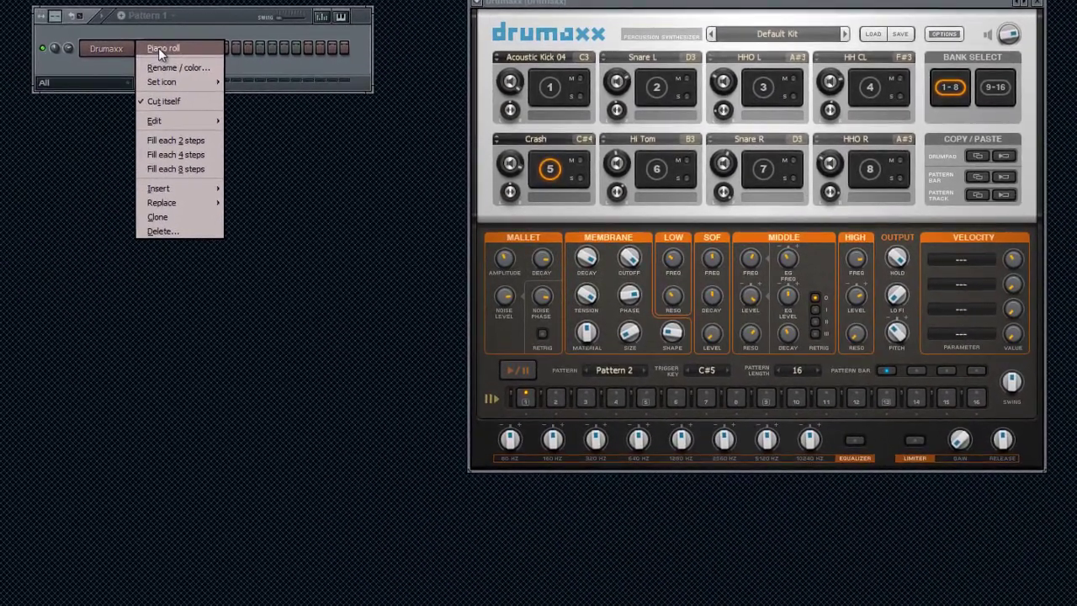
click(114, 181)
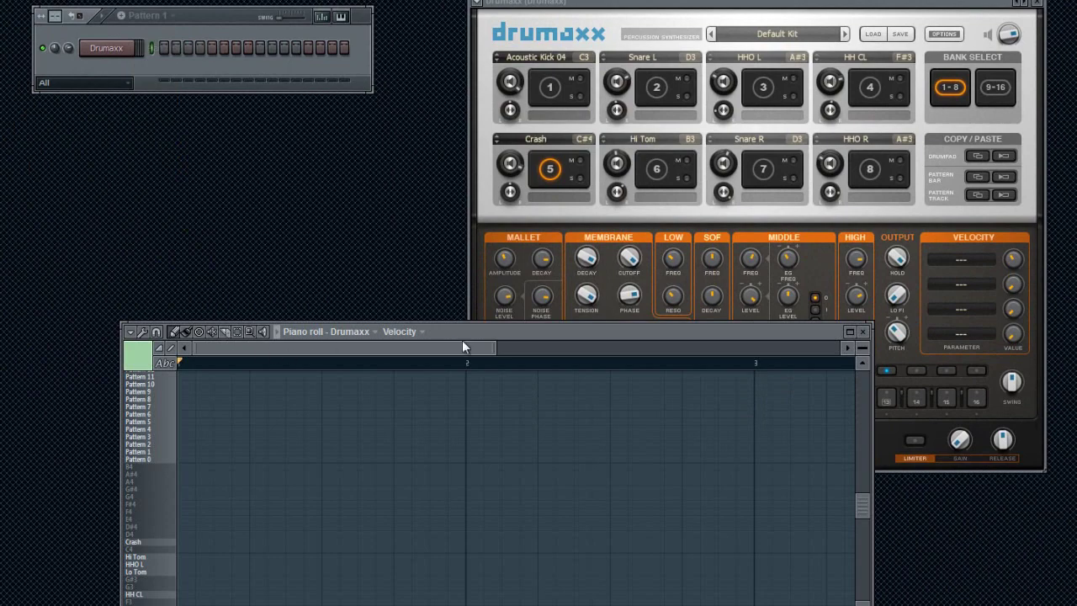
drag(486, 331, 460, 158)
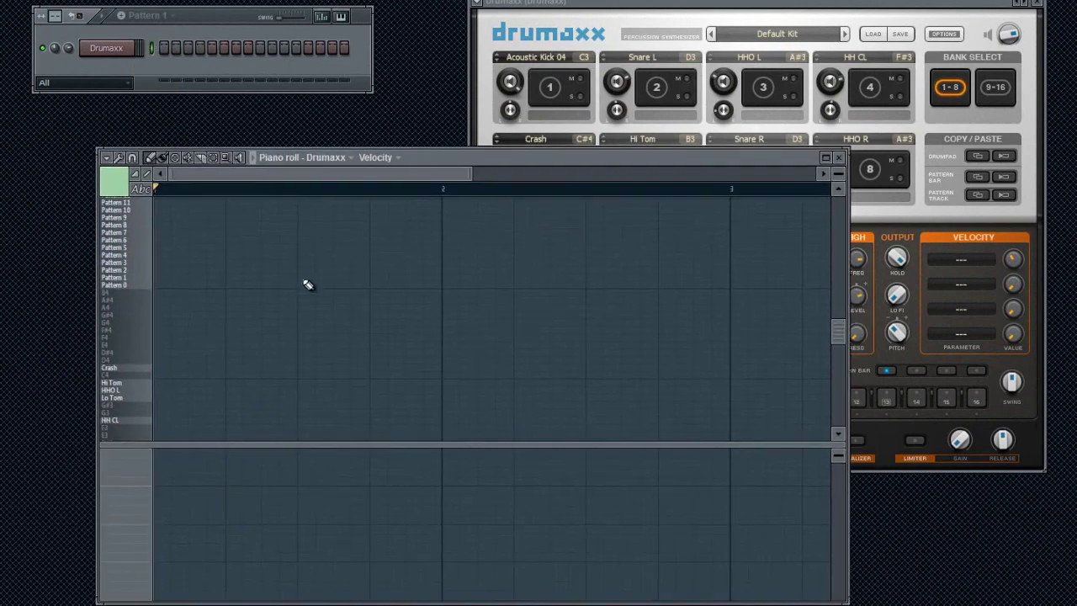
- Audition the Pattern 0 key and draw two one-bar Pattern 0 notes in bars 1 and 2
click(152, 288)
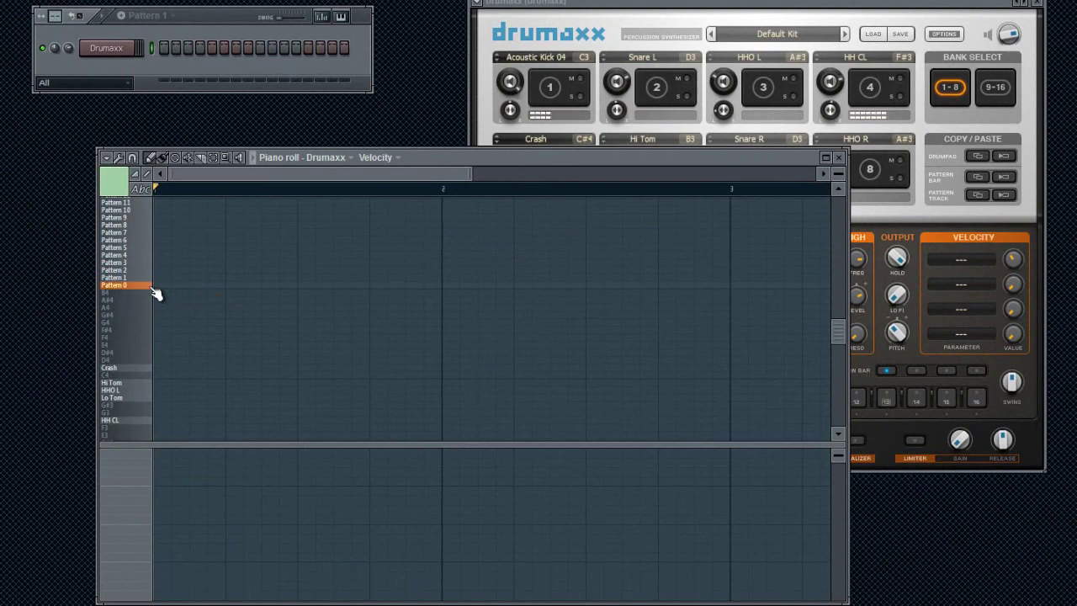
click(161, 287)
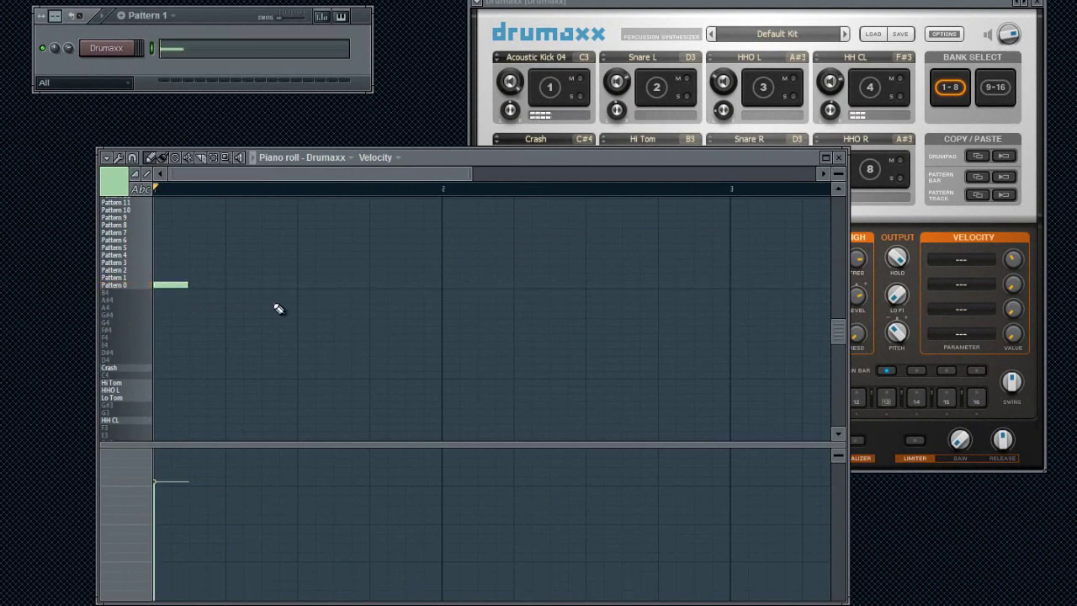
drag(191, 283, 444, 296)
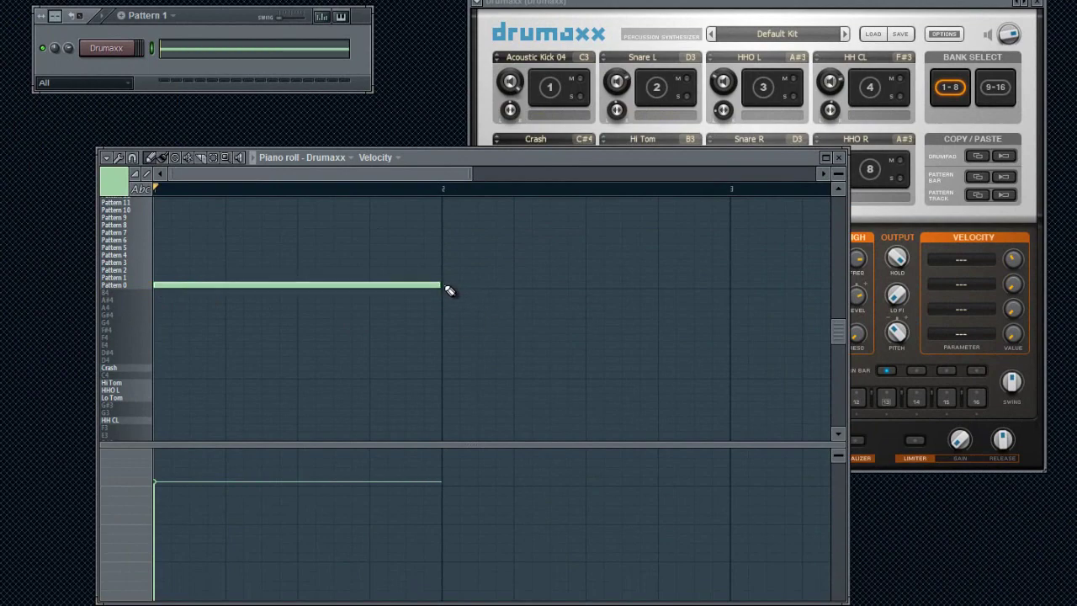
click(447, 288)
- Audition the Pattern 1 key and add a one-bar Pattern 1 note in bar 3
drag(419, 170, 604, 429)
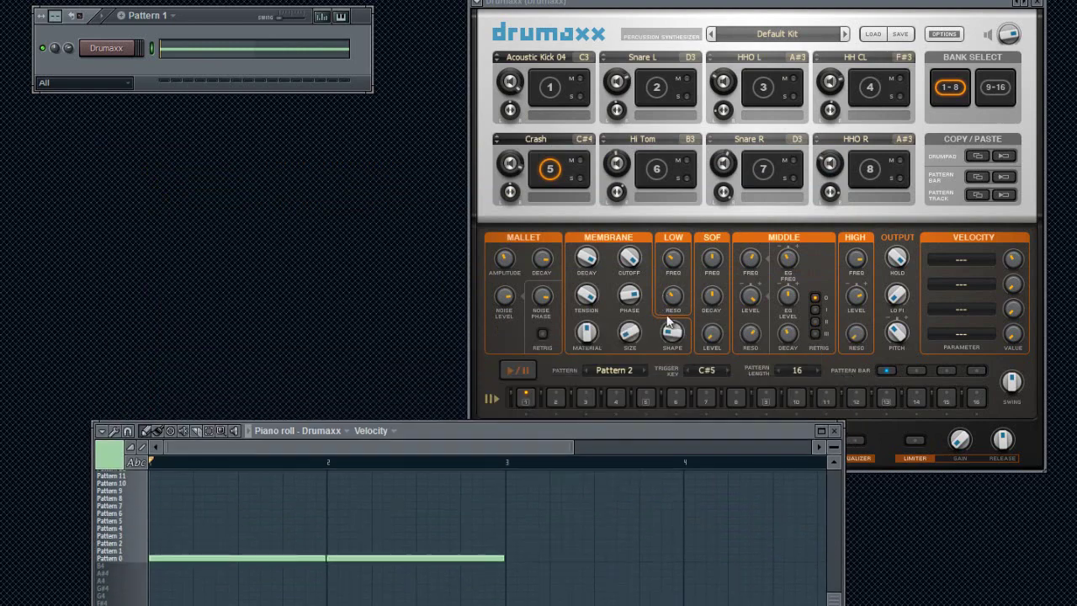
drag(460, 432, 596, 115)
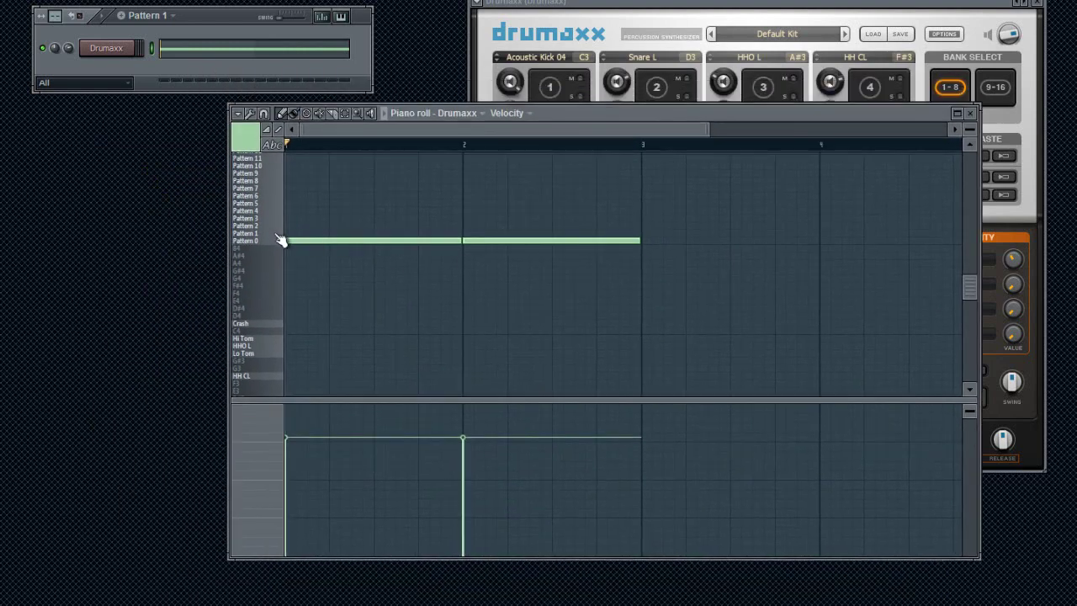
click(280, 234)
click(648, 233)
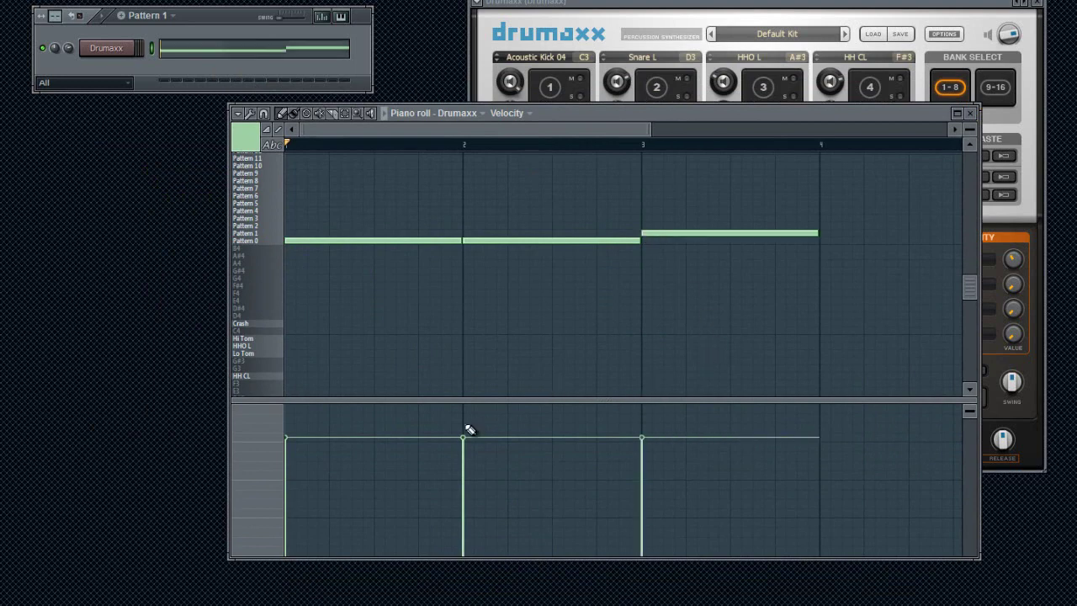
- Play the three-bar piano roll sequence, stop it, and move the piano roll window clear of the Drumaxx pads
key(space)
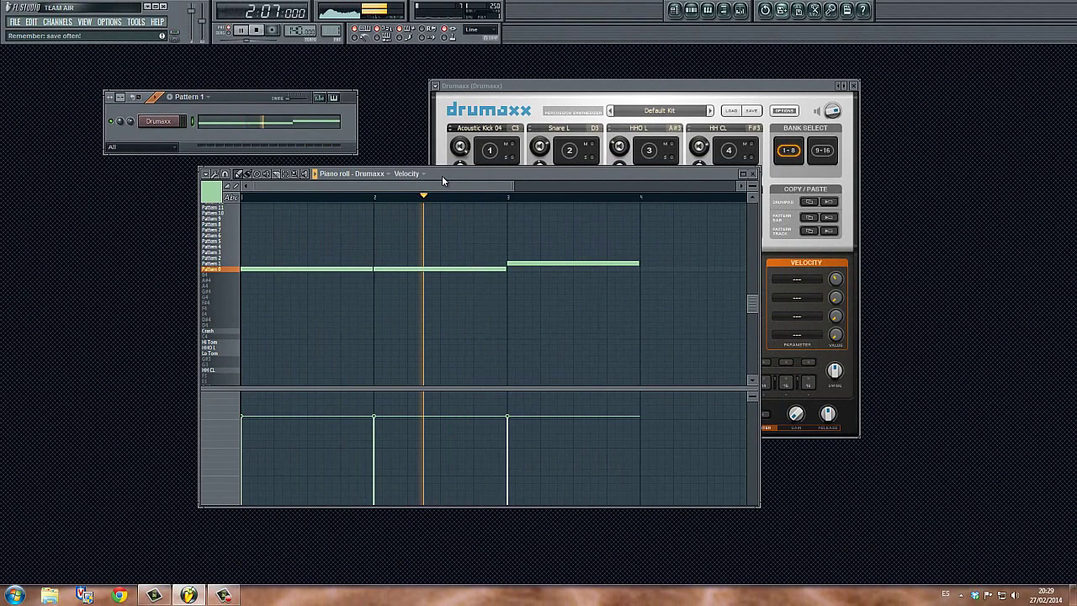
drag(442, 174, 427, 177)
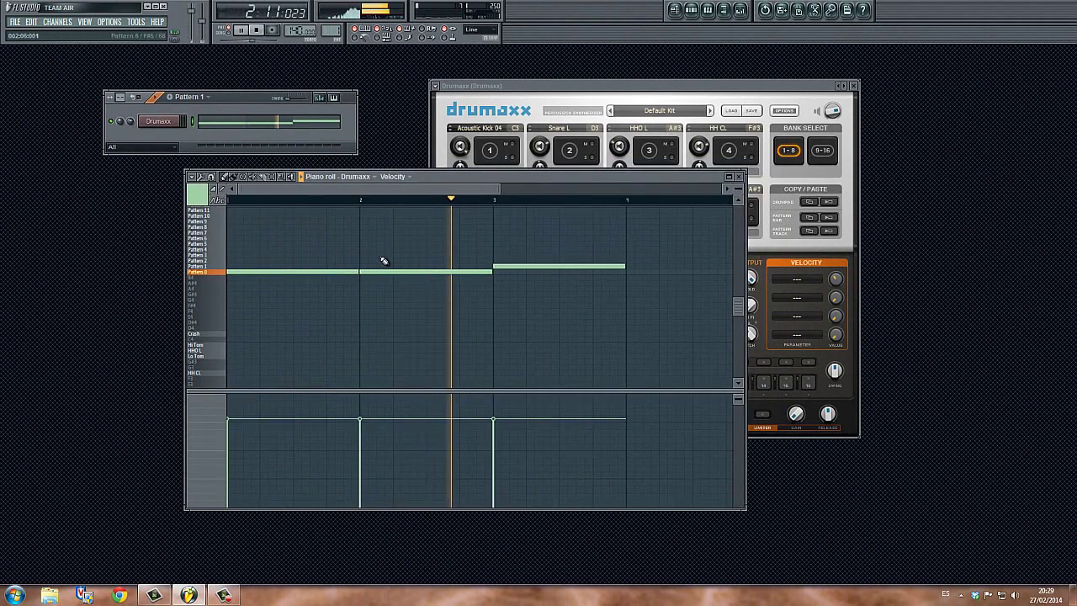
key(space)
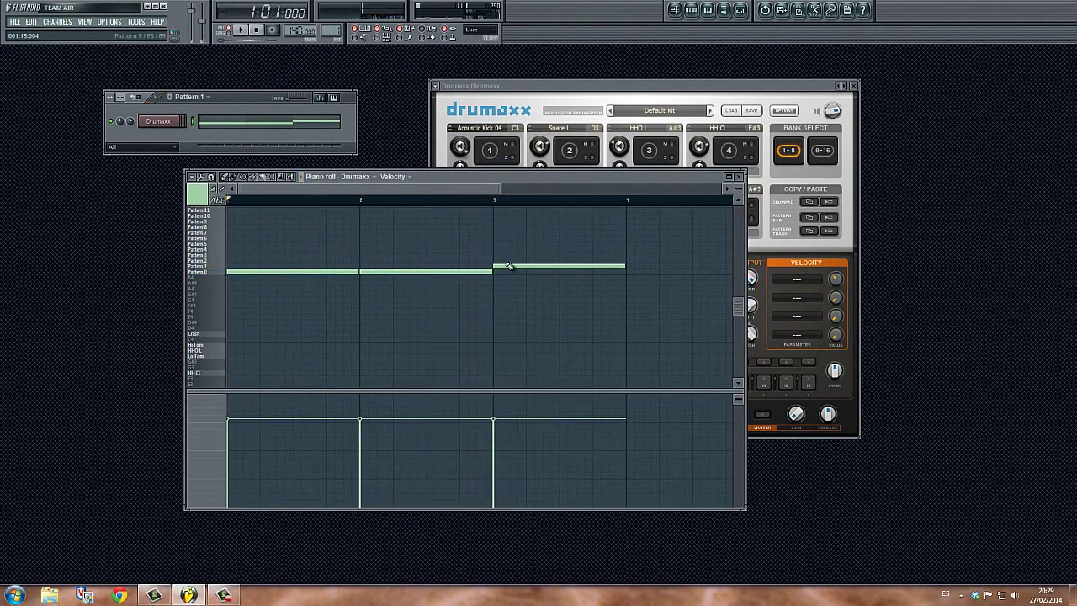
drag(535, 178, 476, 206)
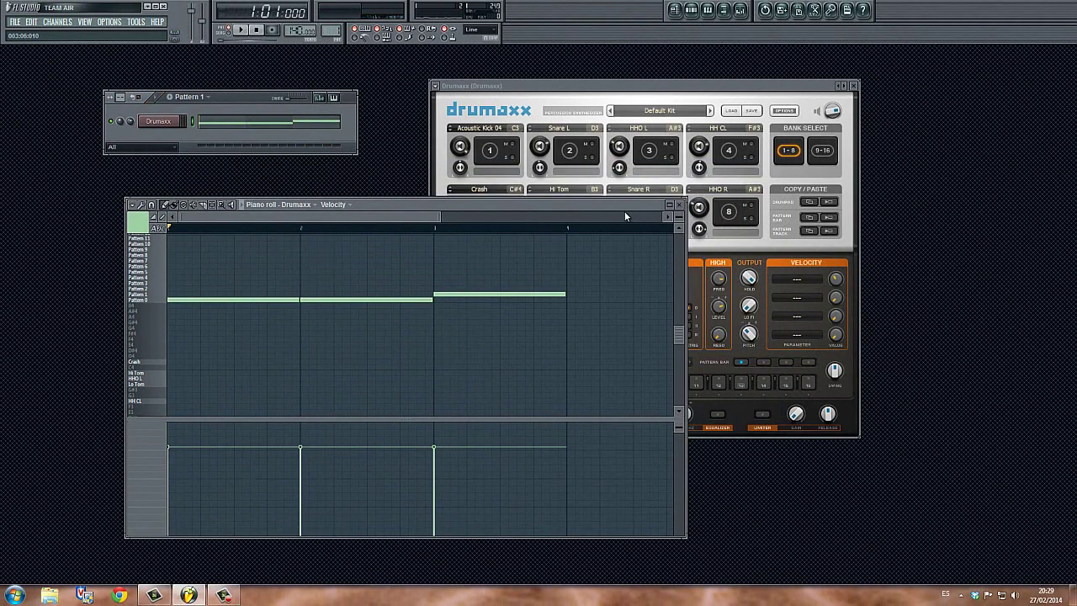
- Close the piano roll and move the Drumaxx window into clear view
drag(608, 203, 581, 201)
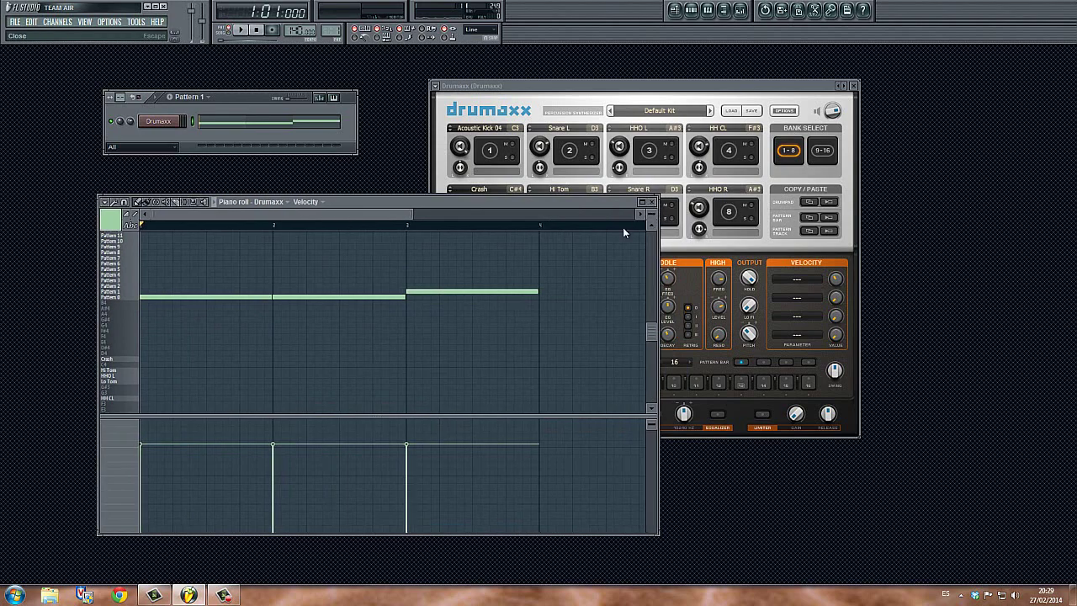
click(651, 202)
drag(567, 87, 542, 86)
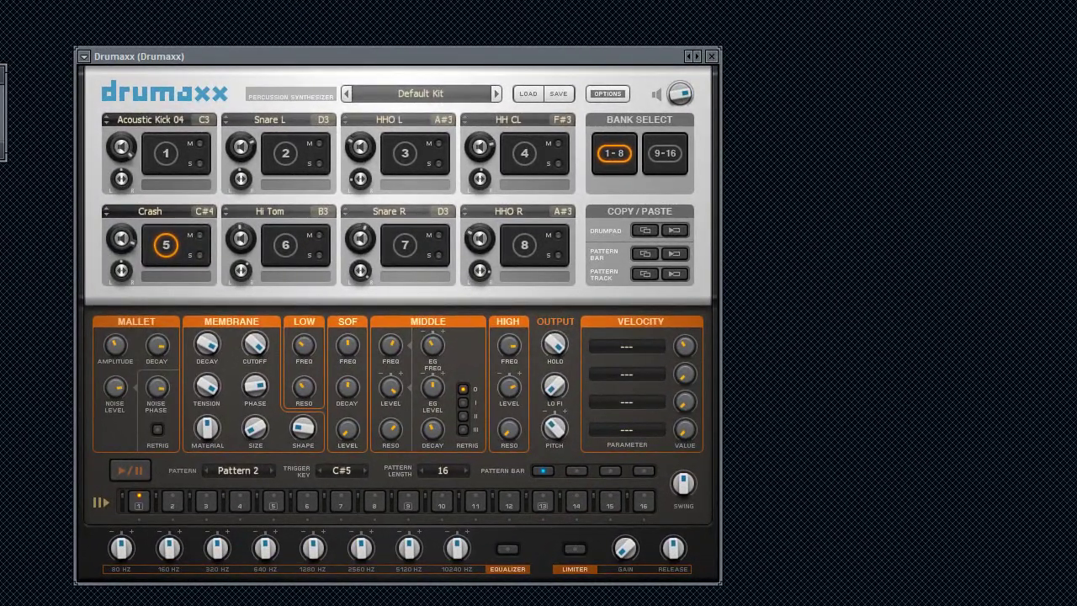
drag(285, 54, 189, 81)
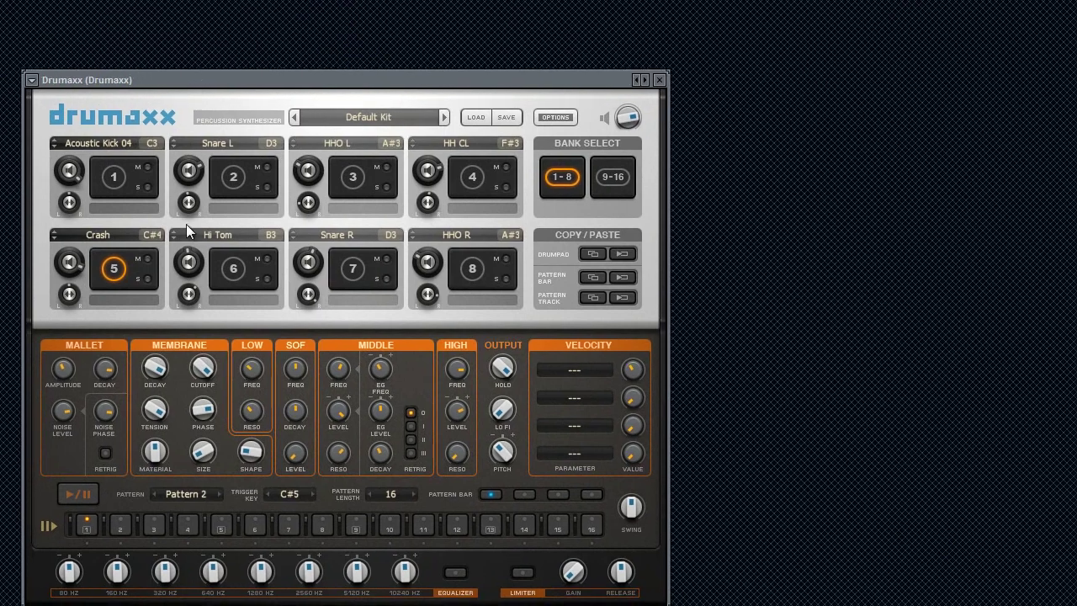
- Audition the Acoustic Kick pad, select the Crash pad for editing, and start playback of Pattern 2 in Drumaxx
click(117, 180)
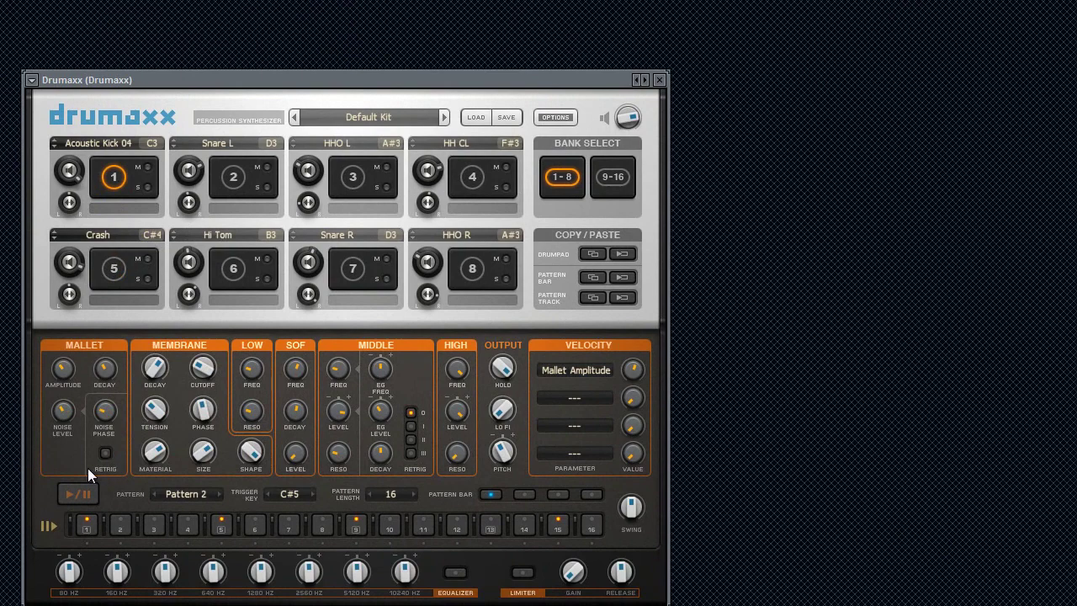
click(113, 268)
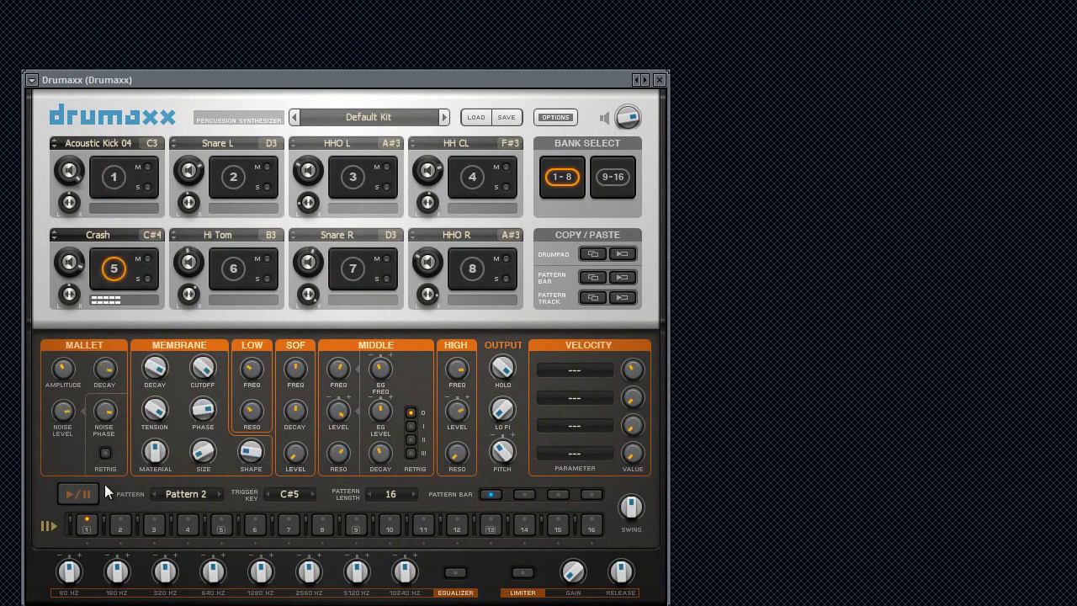
click(74, 495)
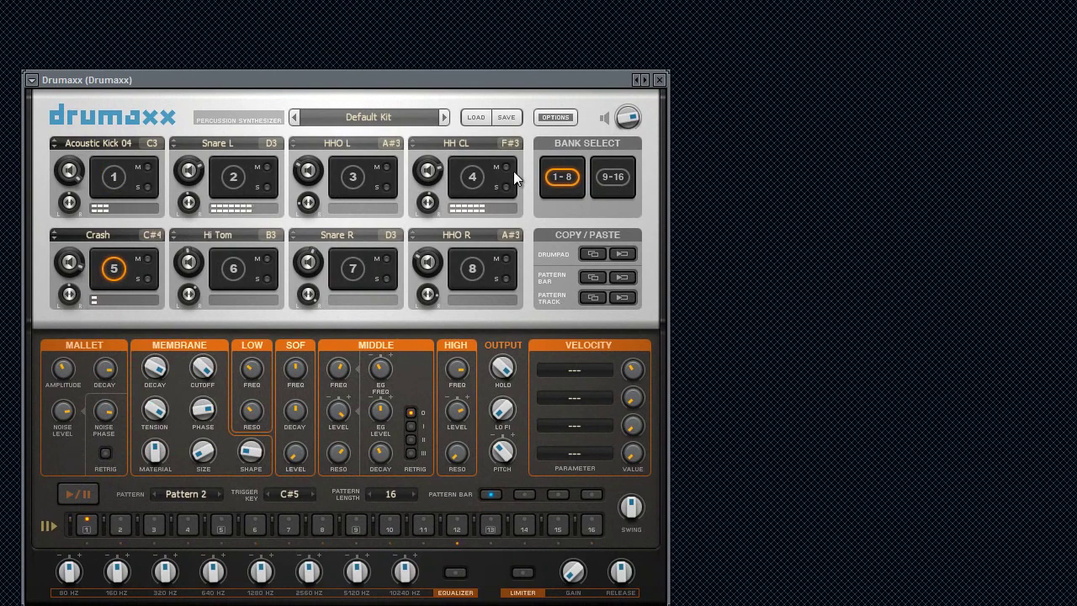
- Raise the Crash pad's membrane material and set its mallet noise level to 100 %, balancing the master level during playback
mouse_move(637, 120)
mouse_down()
mouse_move(631, 192)
mouse_move(632, 121)
mouse_up()
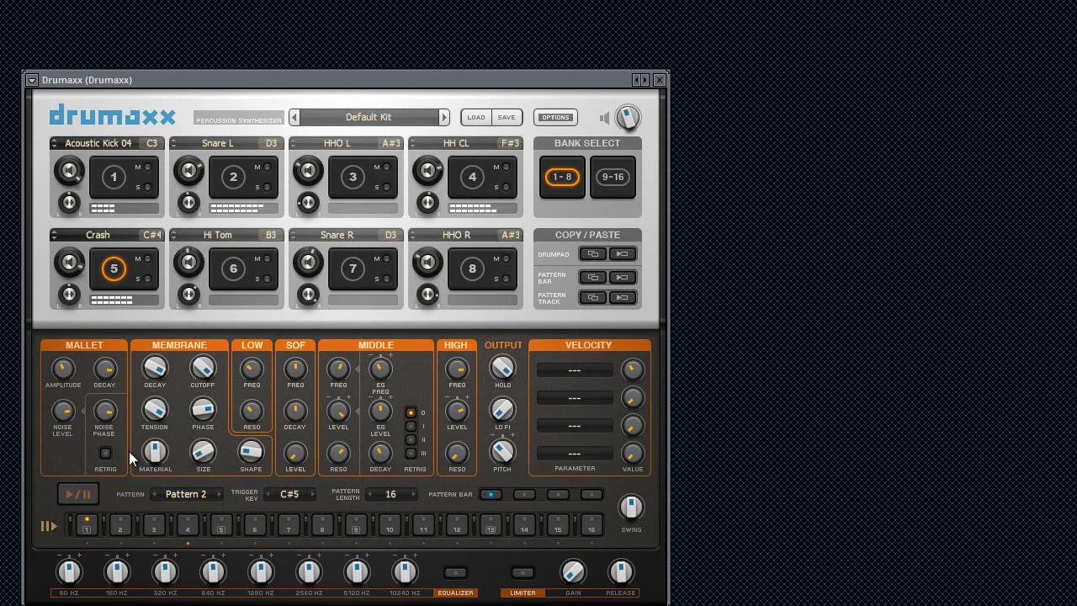
drag(157, 454, 166, 450)
drag(627, 117, 627, 151)
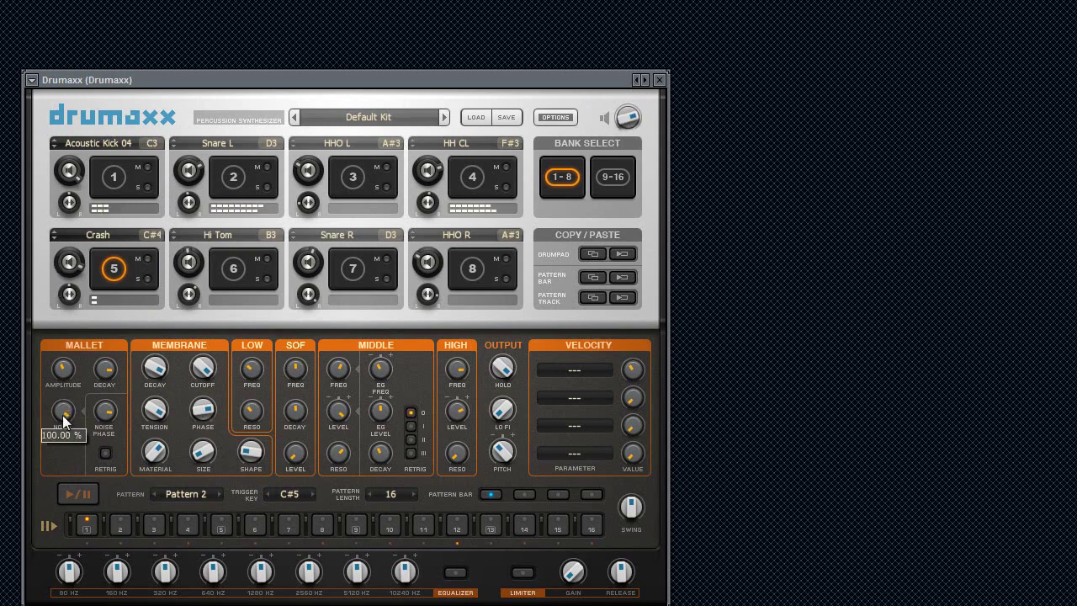
- Try a higher mallet amplitude on the Crash pad, bring it back down, and lower its mallet decay
drag(64, 376, 72, 281)
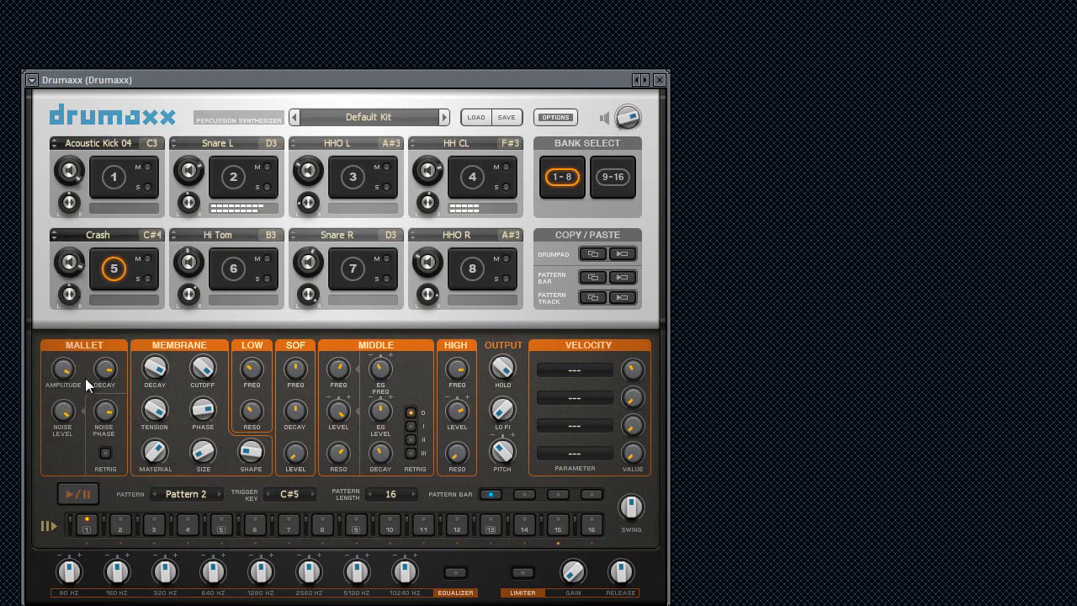
drag(63, 373, 110, 482)
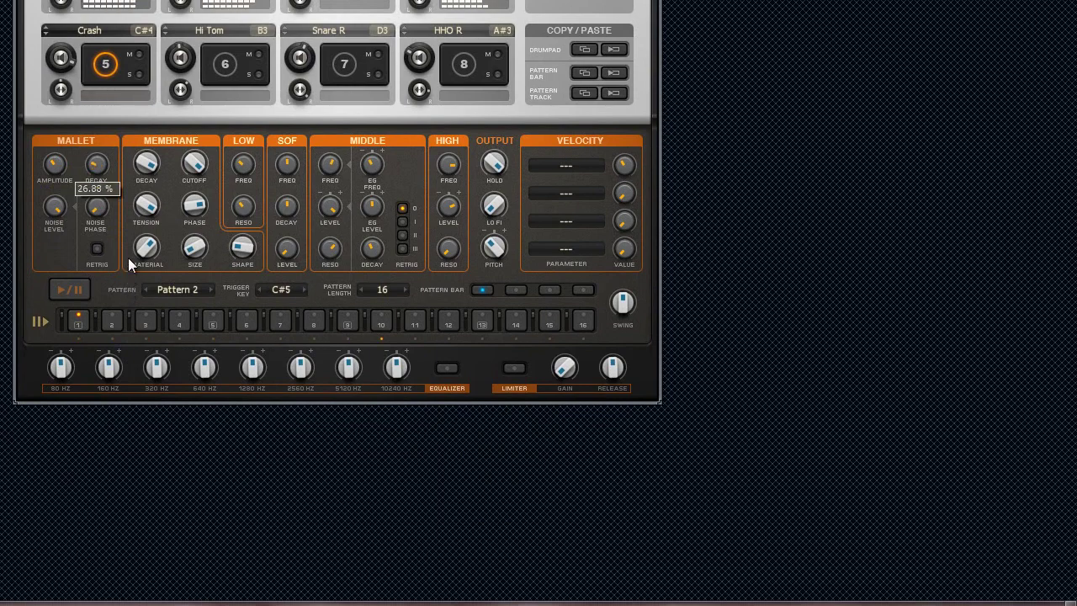
drag(131, 222, 137, 197)
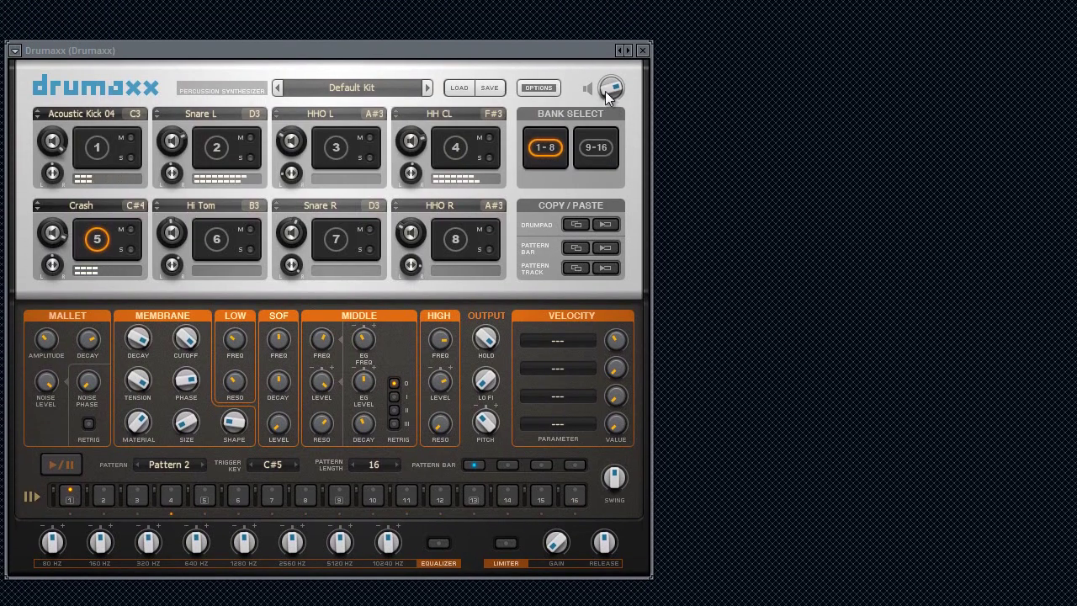
- Lower the Drumaxx master level for comparison and bring it back up to 70 %
drag(609, 90, 612, 183)
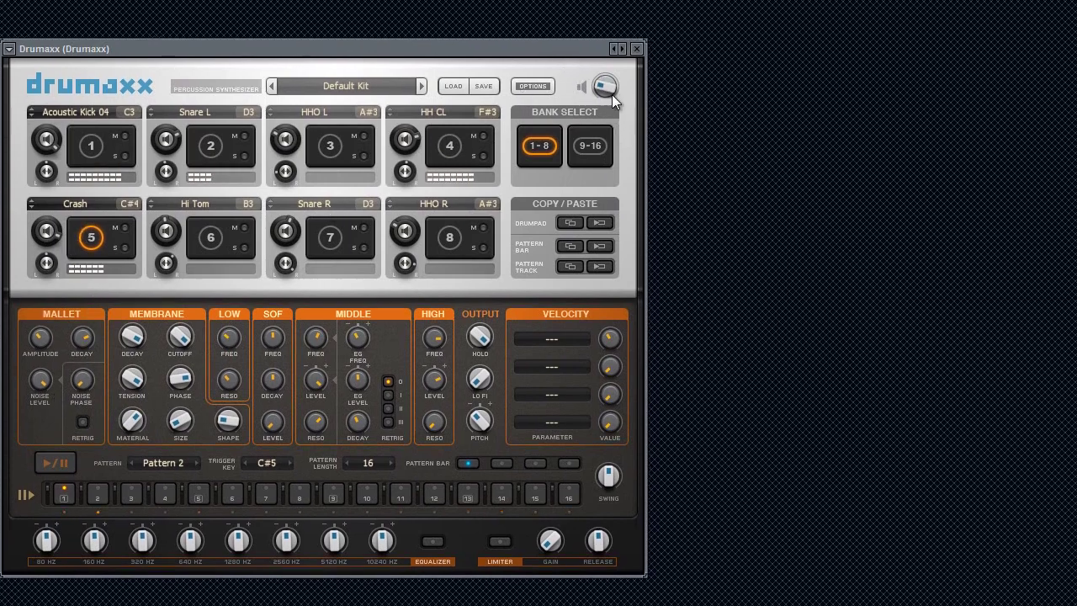
drag(612, 89, 634, 10)
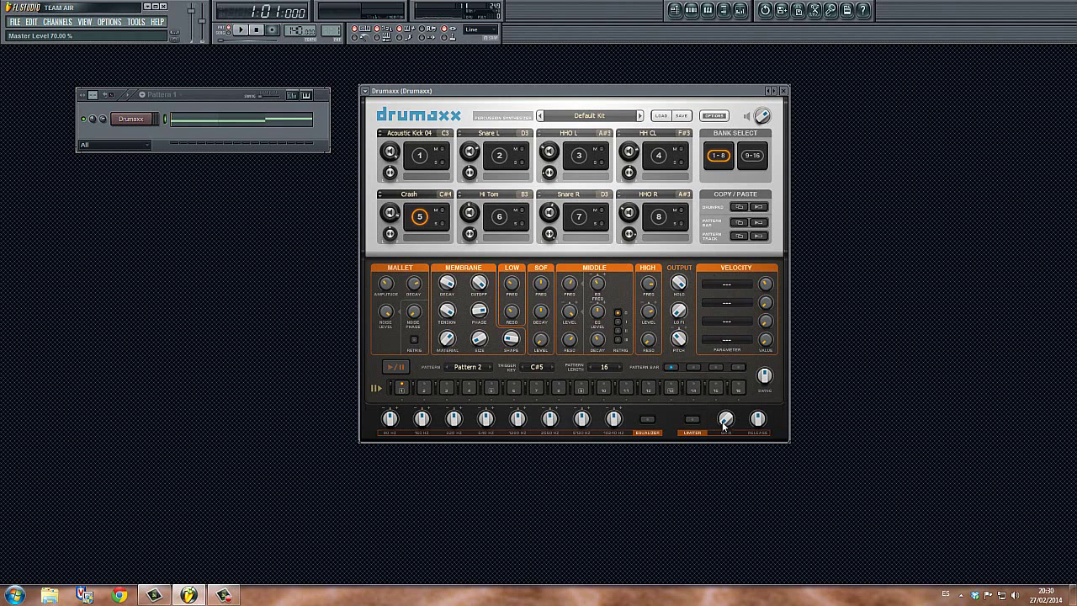
drag(582, 91, 578, 88)
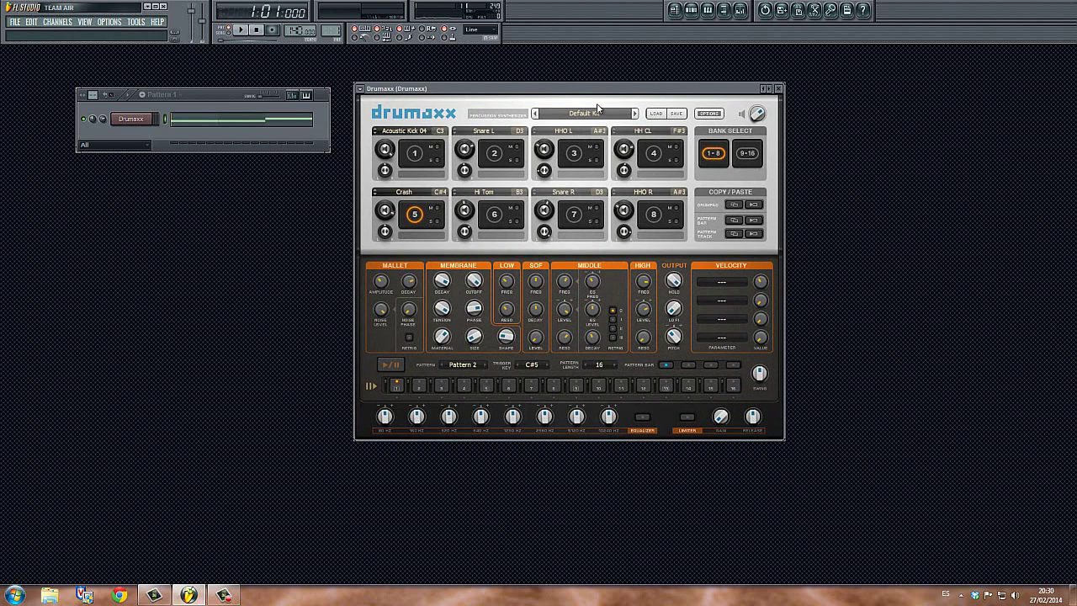
drag(607, 90, 636, 89)
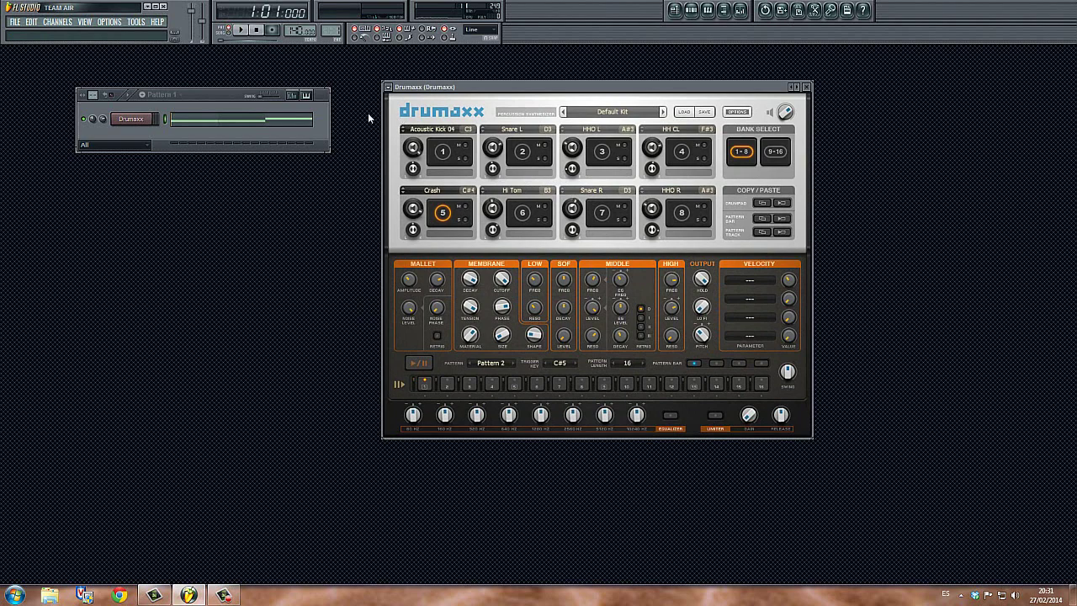
drag(232, 97, 232, 91)
drag(501, 88, 484, 100)
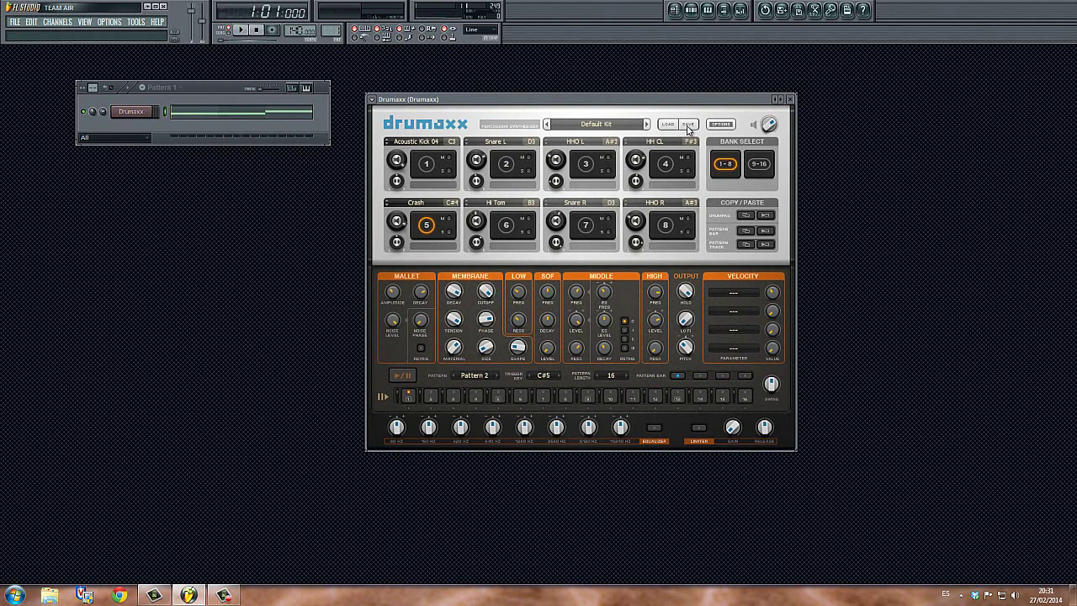
- Open the Drumaxx piano roll, examine its score and MIDI file options, and close it again
click(194, 117)
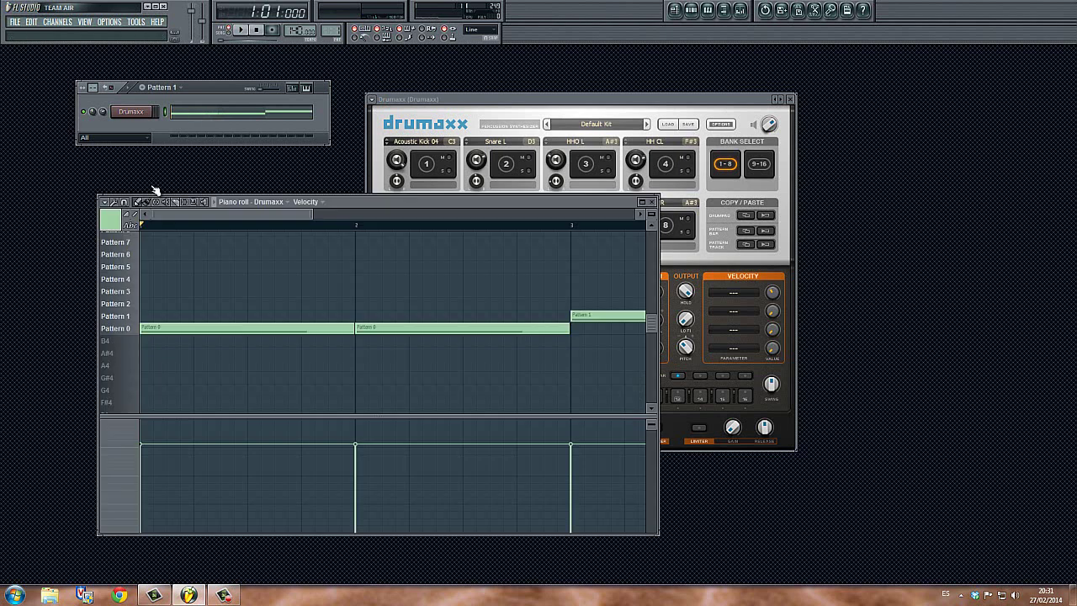
click(105, 203)
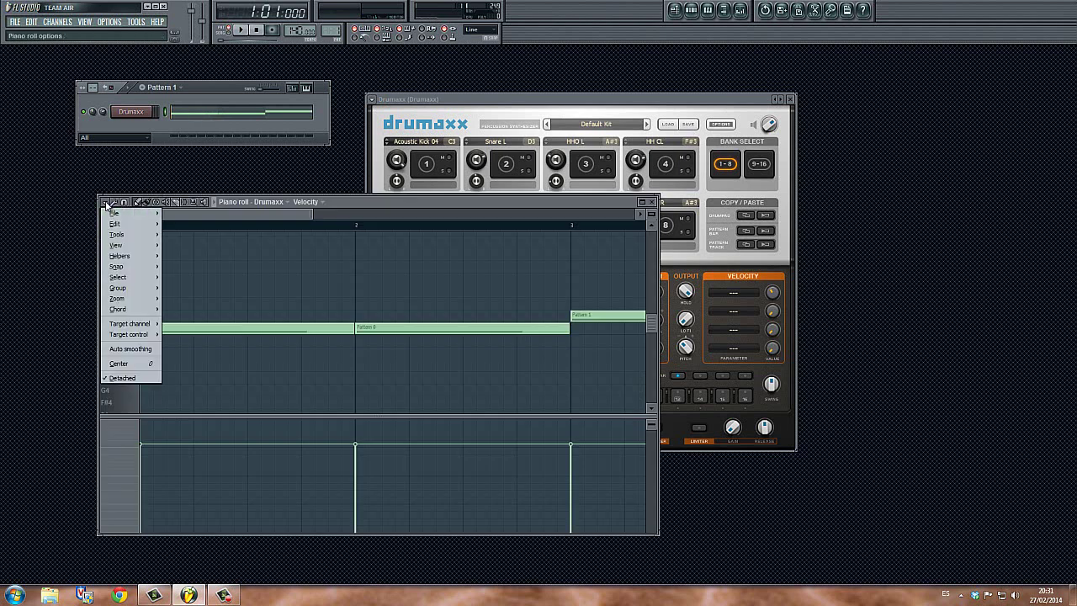
mouse_move(117, 214)
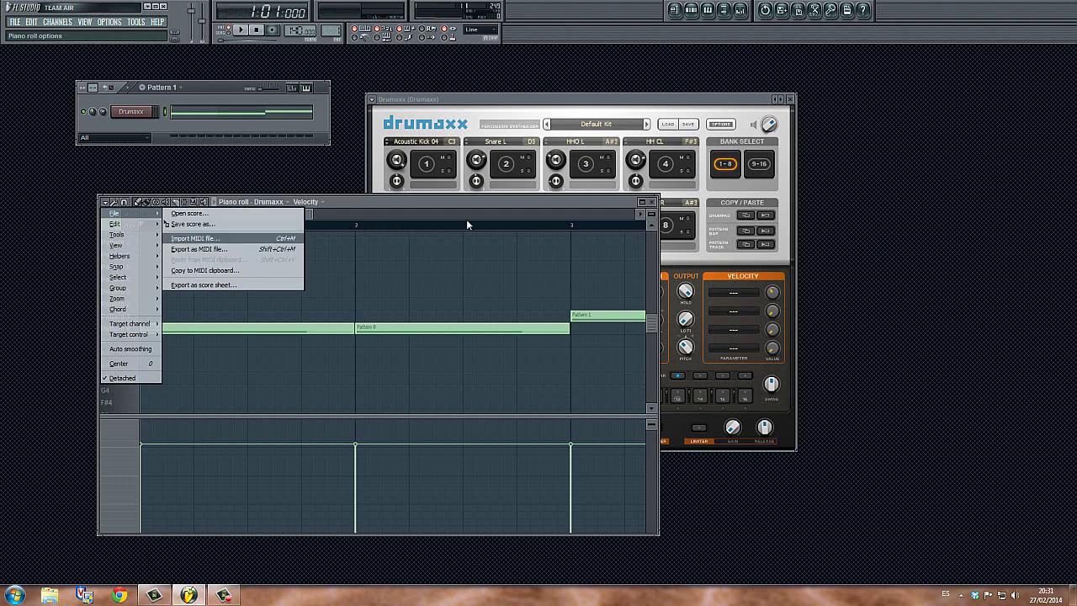
click(657, 204)
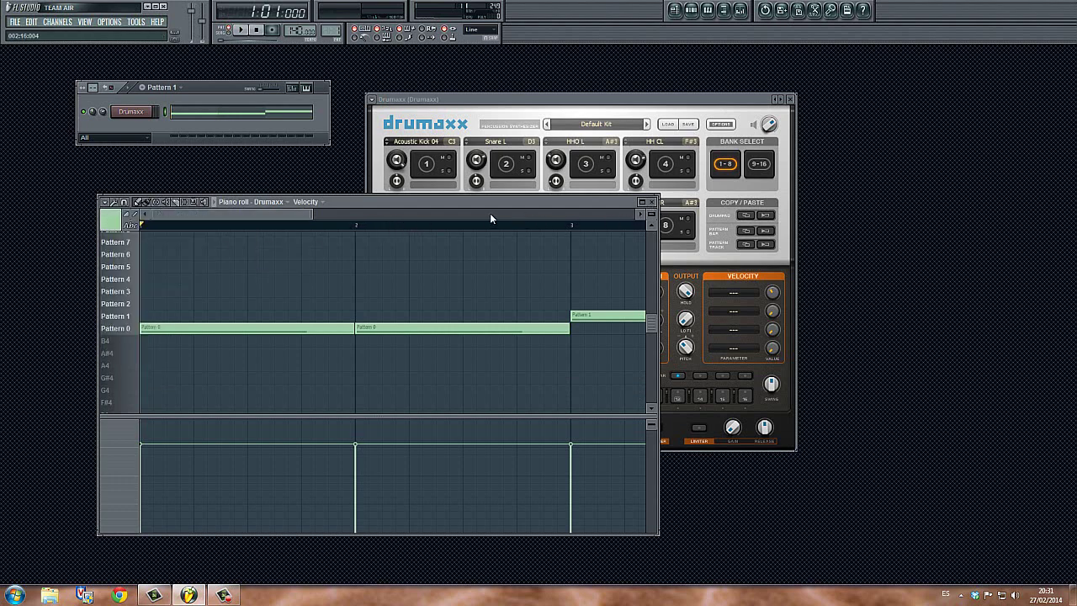
click(651, 202)
drag(539, 102, 560, 95)
drag(238, 86, 245, 87)
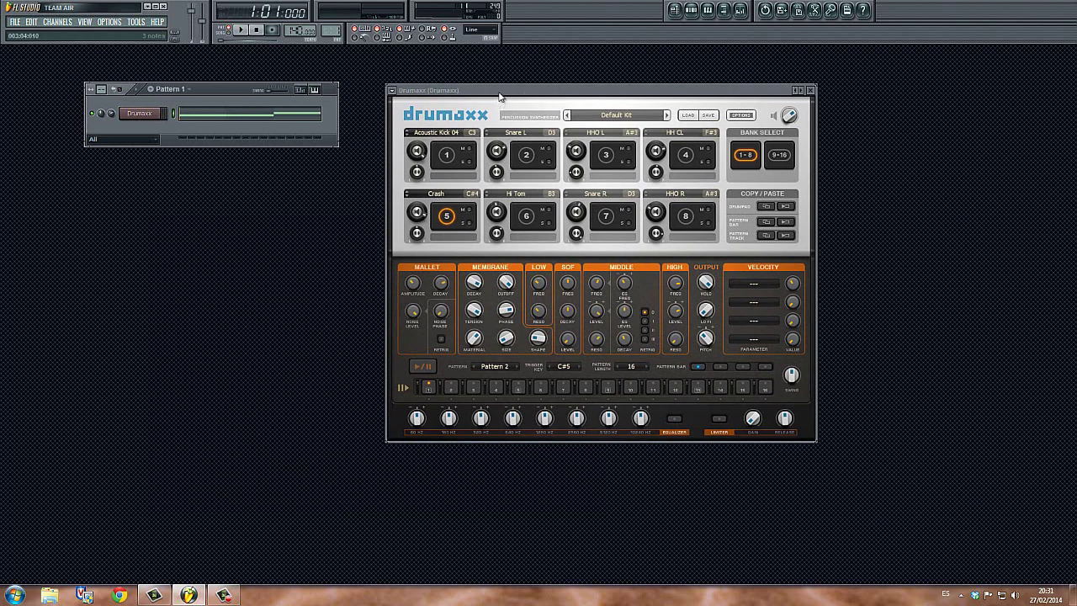
drag(500, 97, 513, 97)
drag(237, 89, 227, 89)
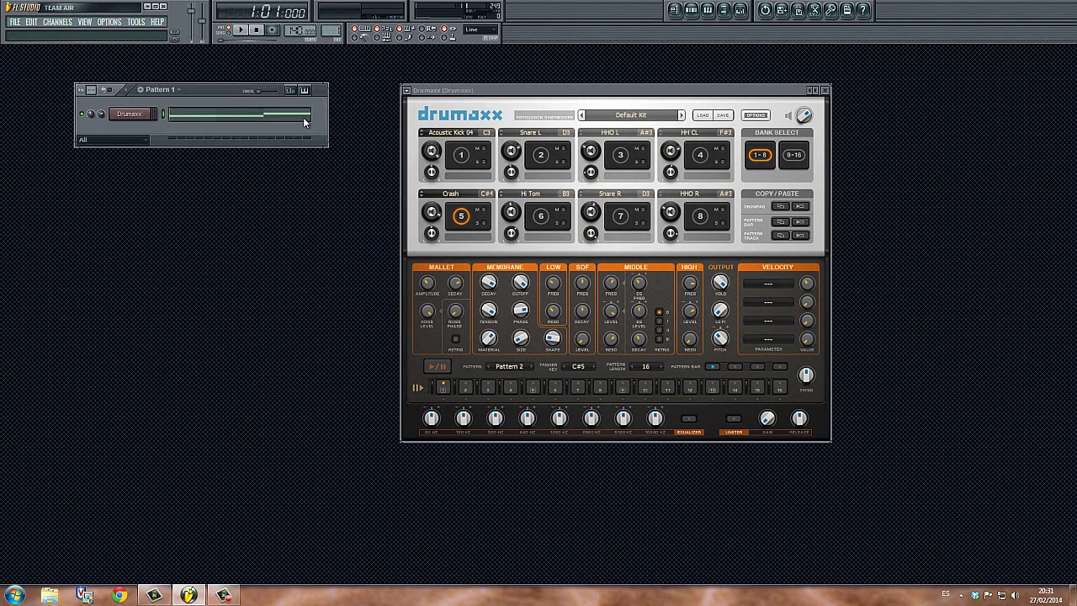
drag(494, 95, 476, 94)
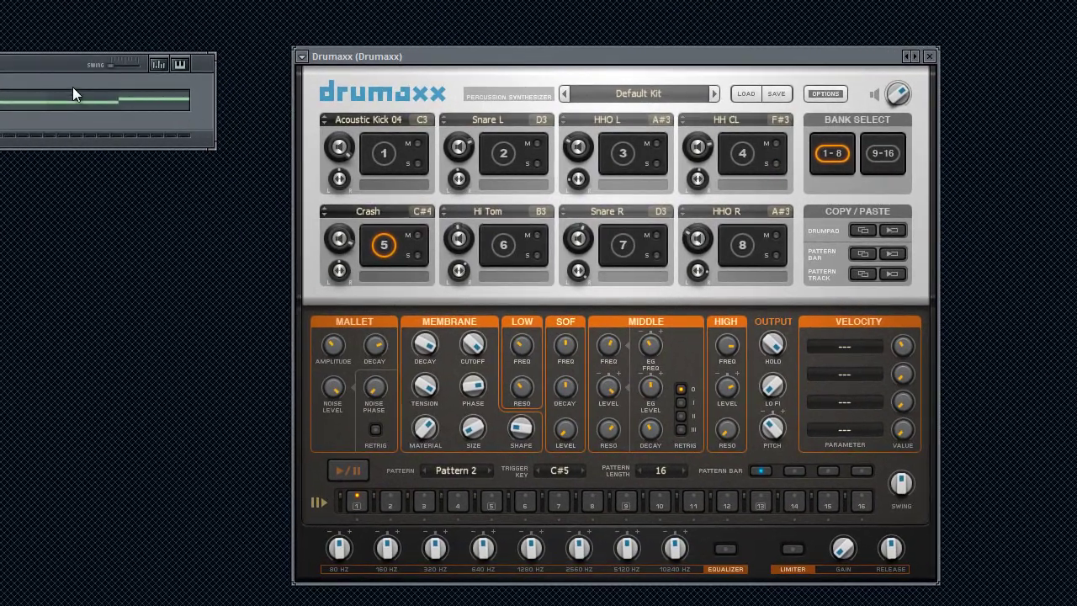
drag(58, 65, 63, 64)
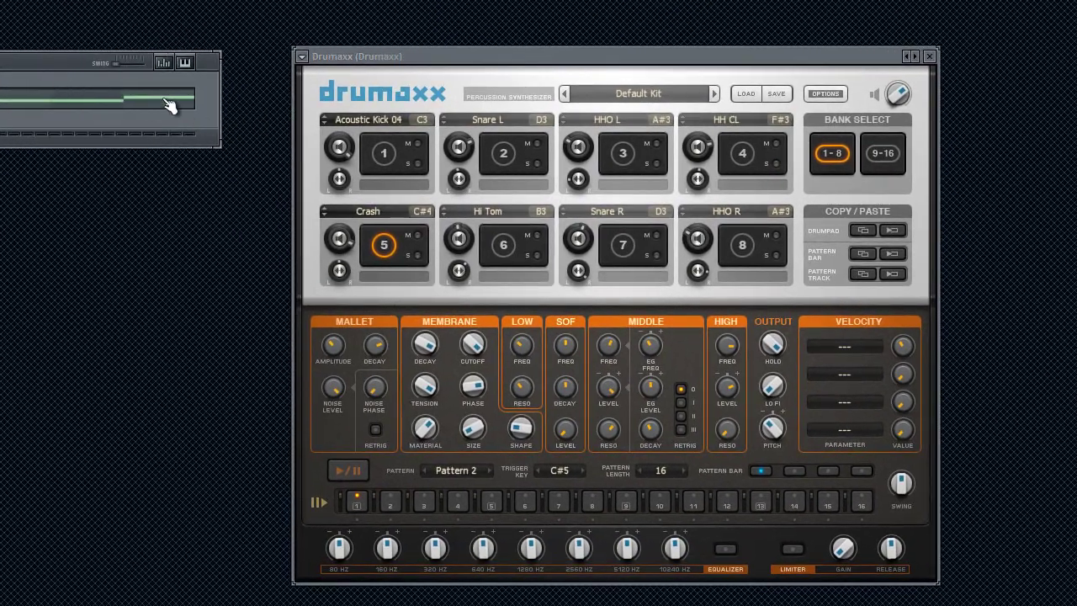